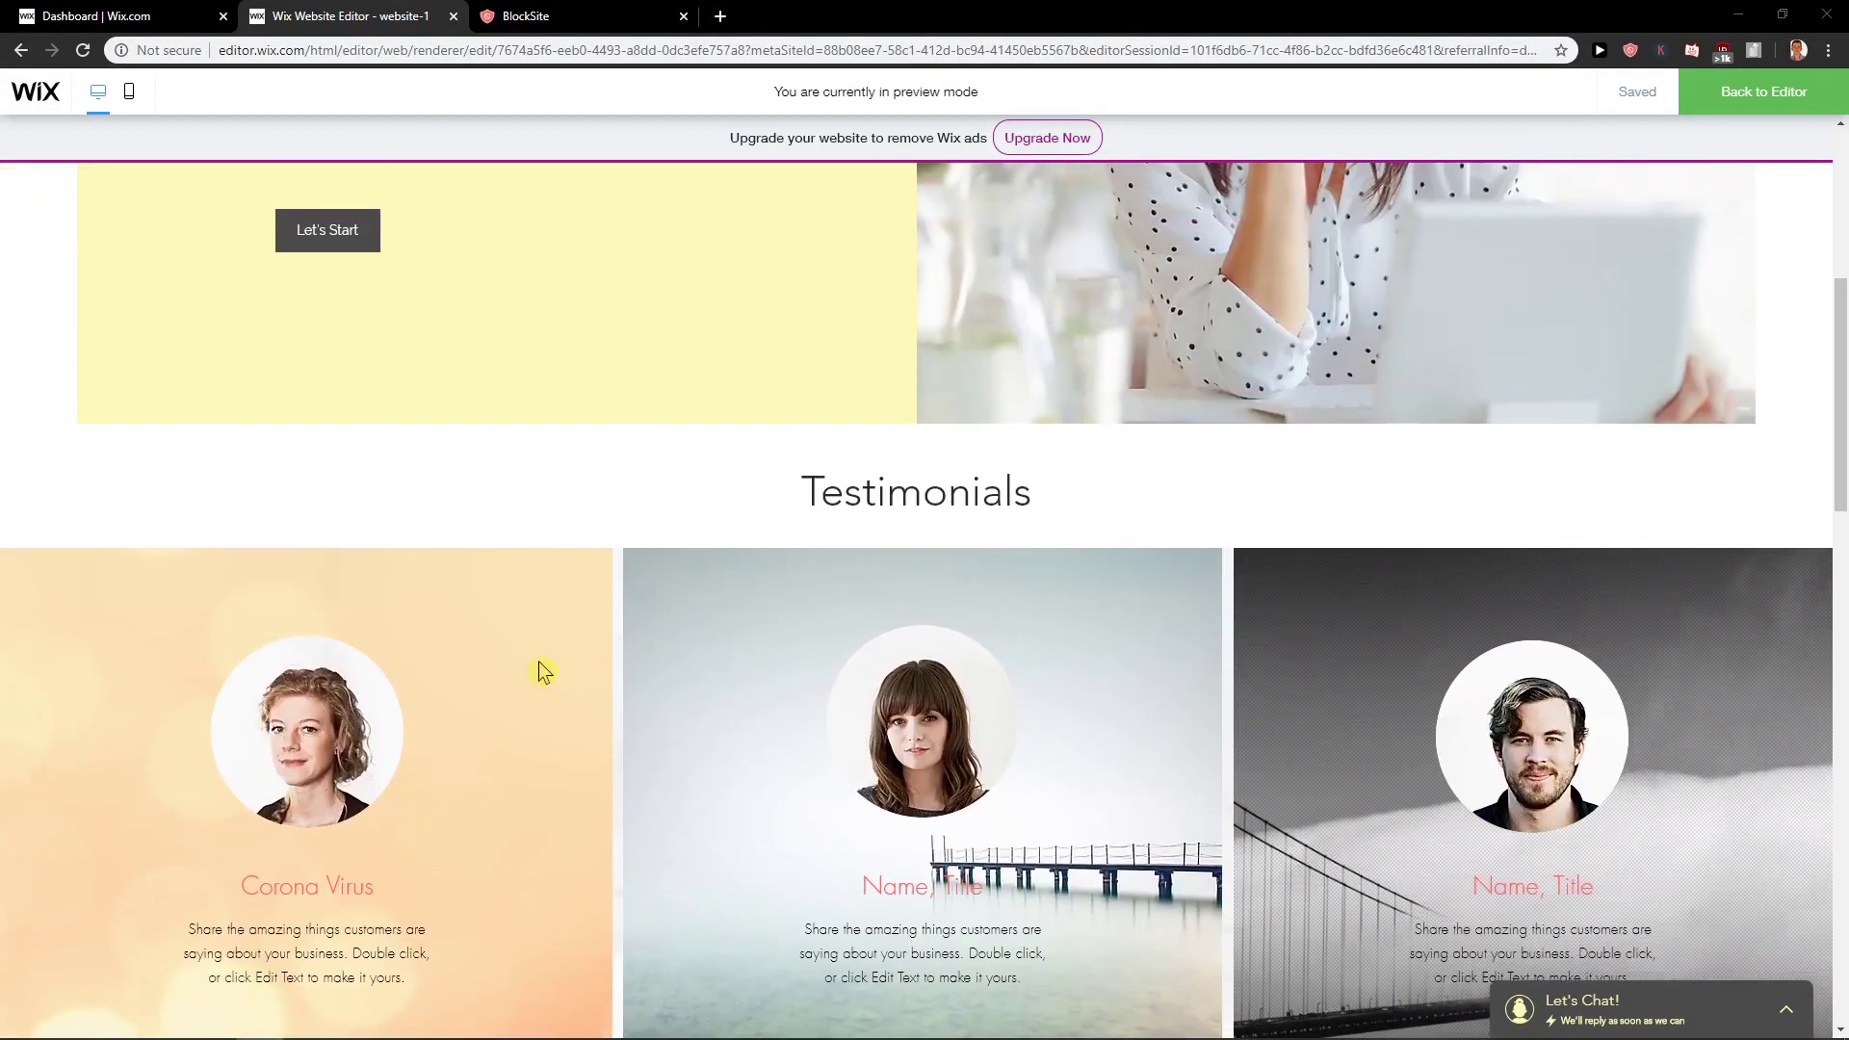
{"action": "scroll", "coordinate": [539, 662], "scroll_direction": "up", "scroll_amount": 6}
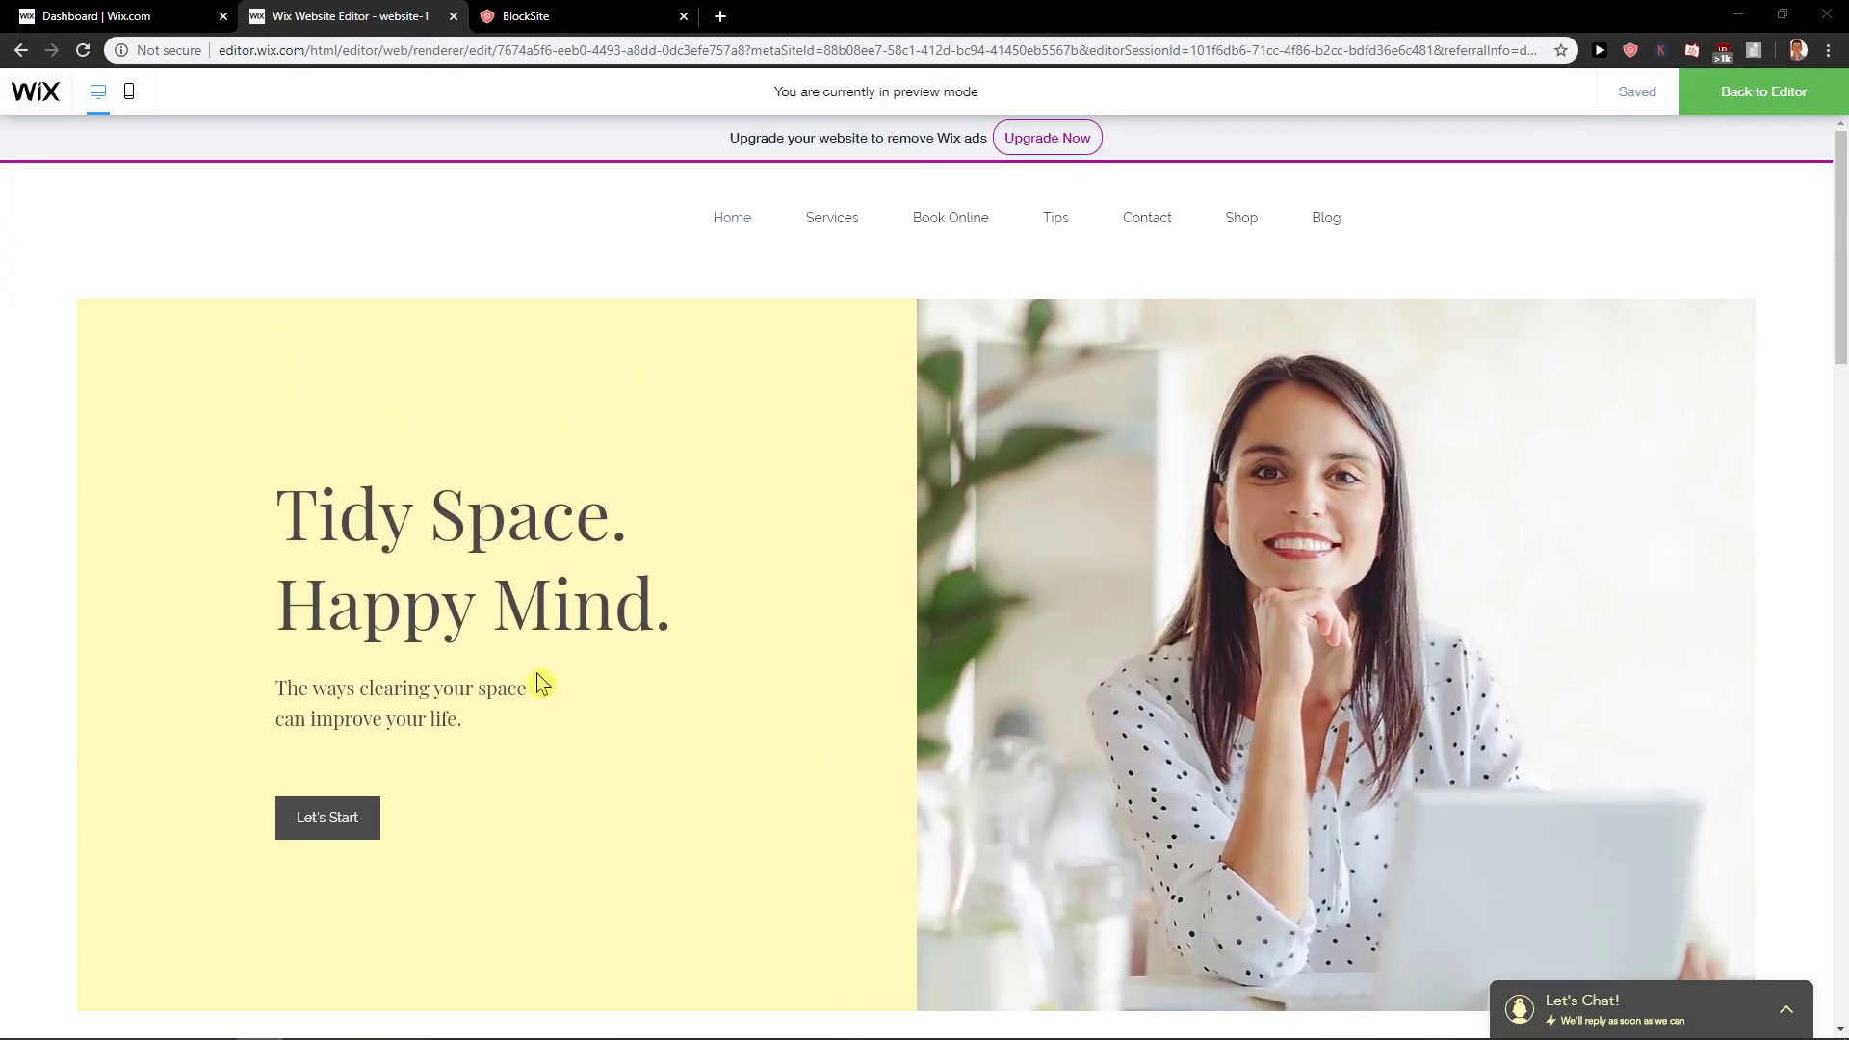
Exit the site preview with Back to Editor to resume editing the Home page.
{"action": "left_click", "coordinate": [82, 16]}
{"action": "left_click", "coordinate": [310, 17]}
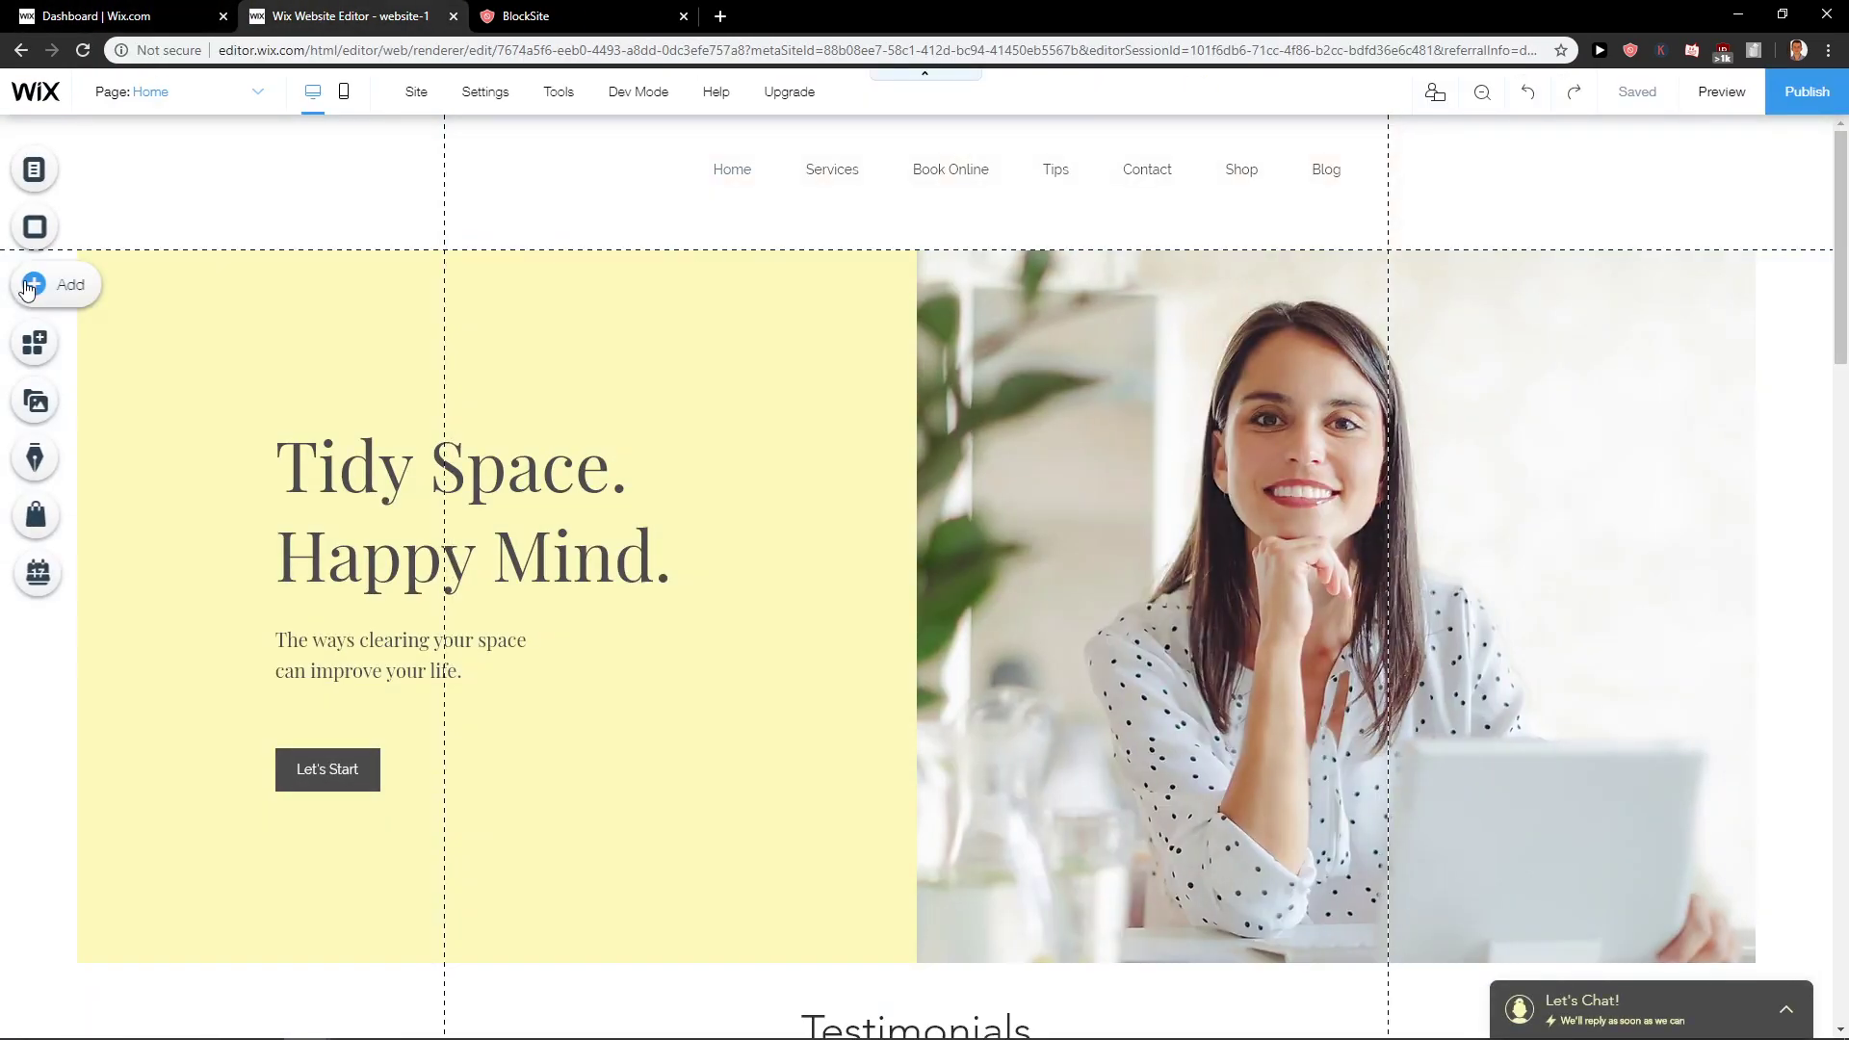
In the App Market, browse Must-Have Apps down to Visitor Analytics and start adding it.
{"action": "left_click", "coordinate": [35, 356]}
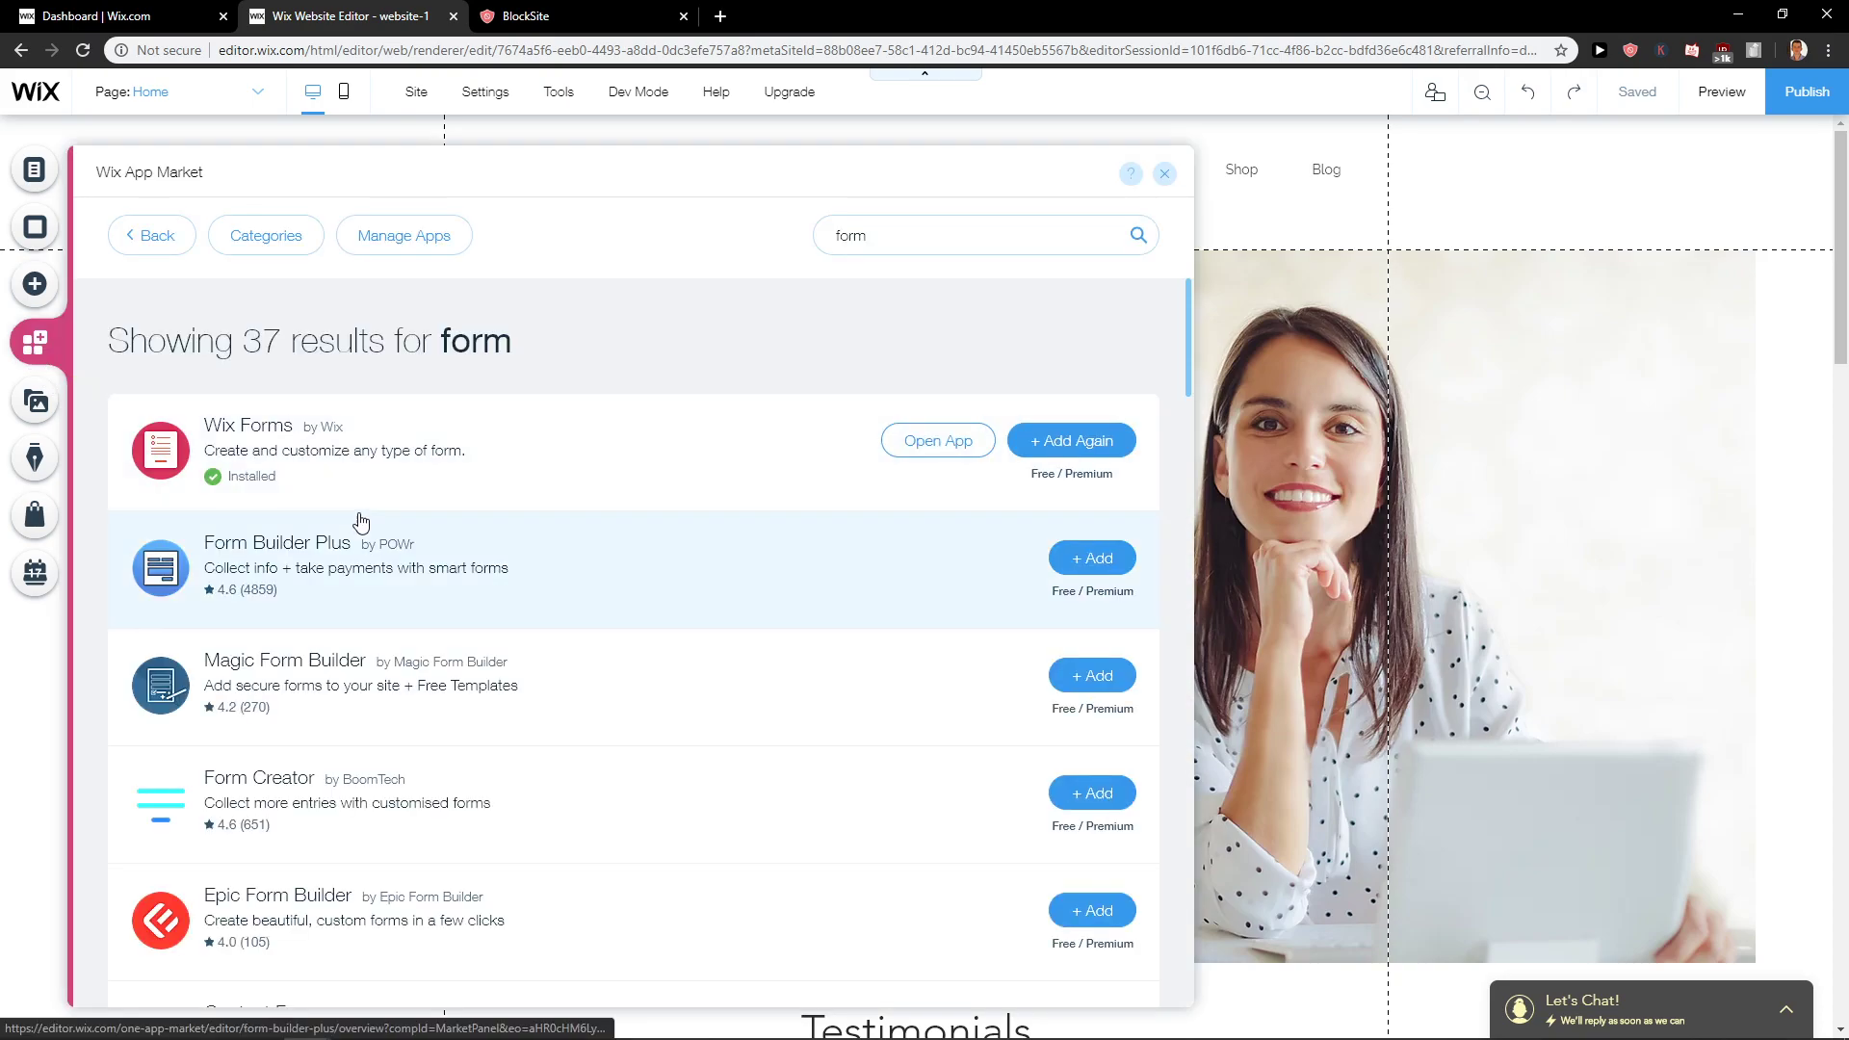
{"action": "left_click", "coordinate": [159, 241]}
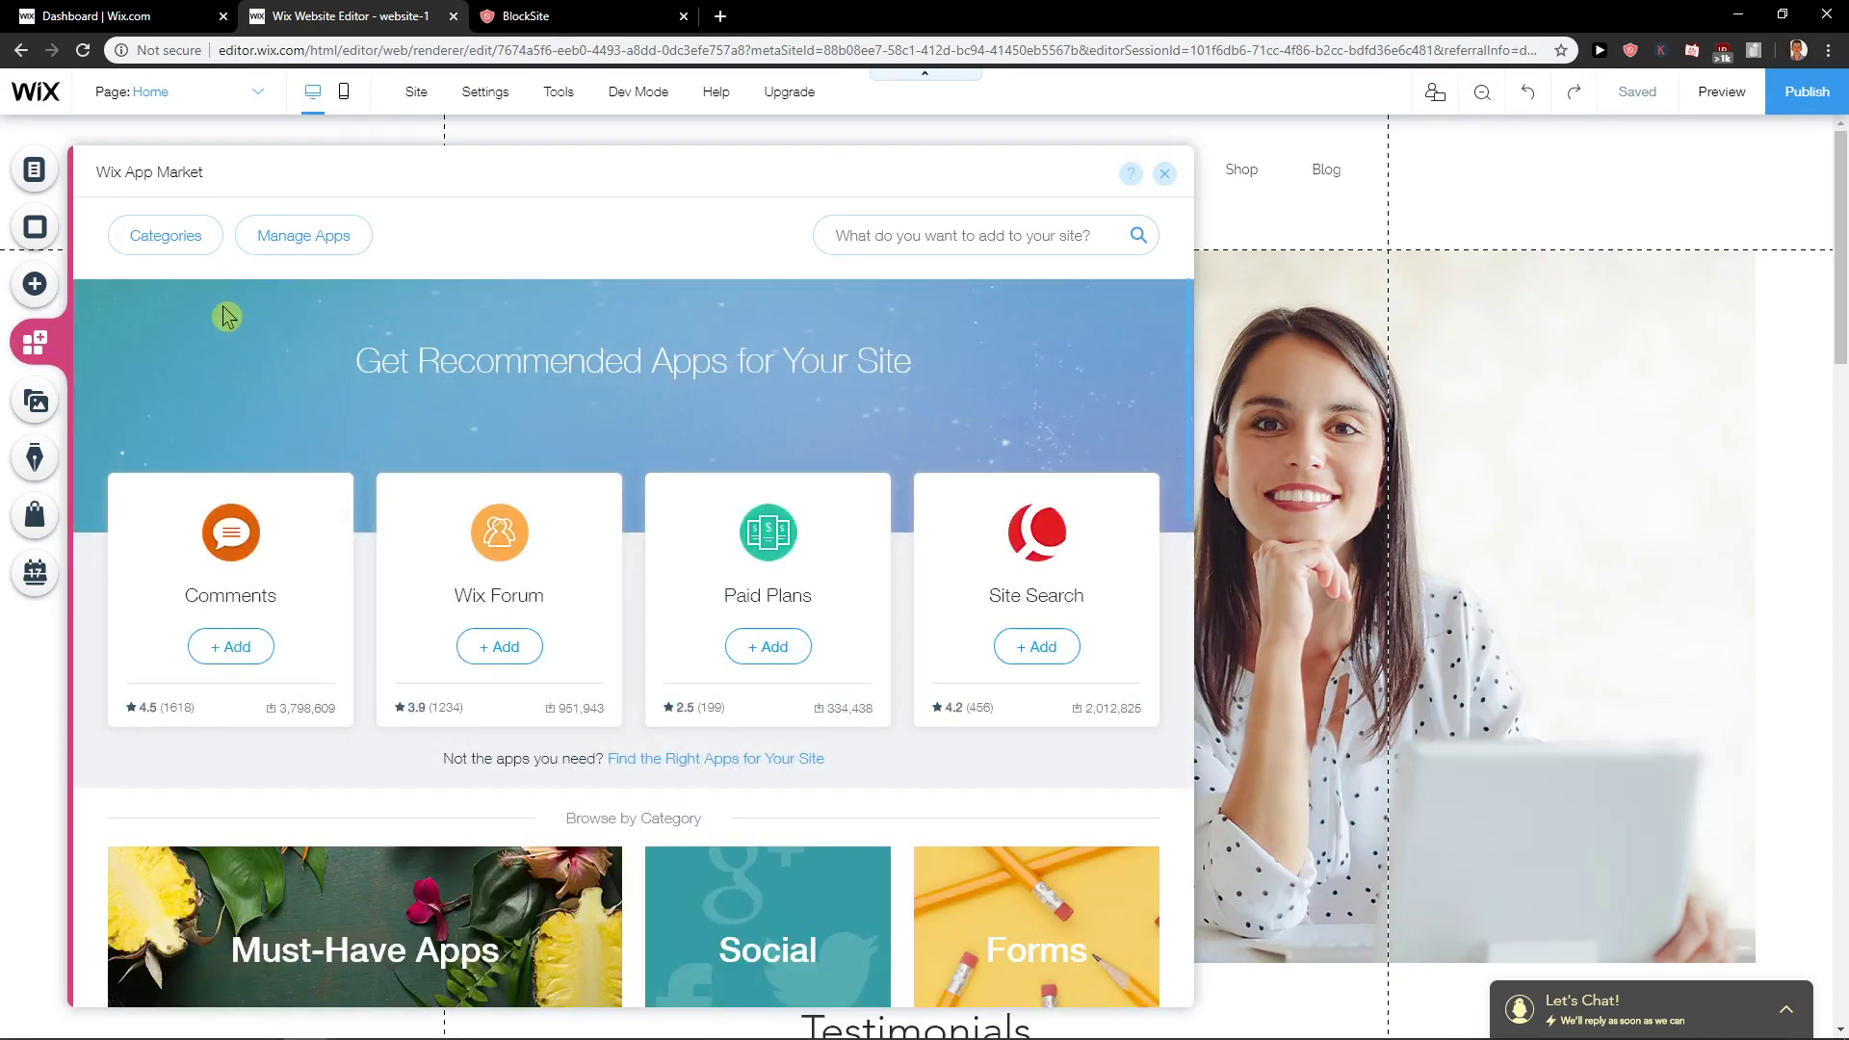
{"action": "scroll", "coordinate": [399, 523], "scroll_direction": "down", "scroll_amount": 4}
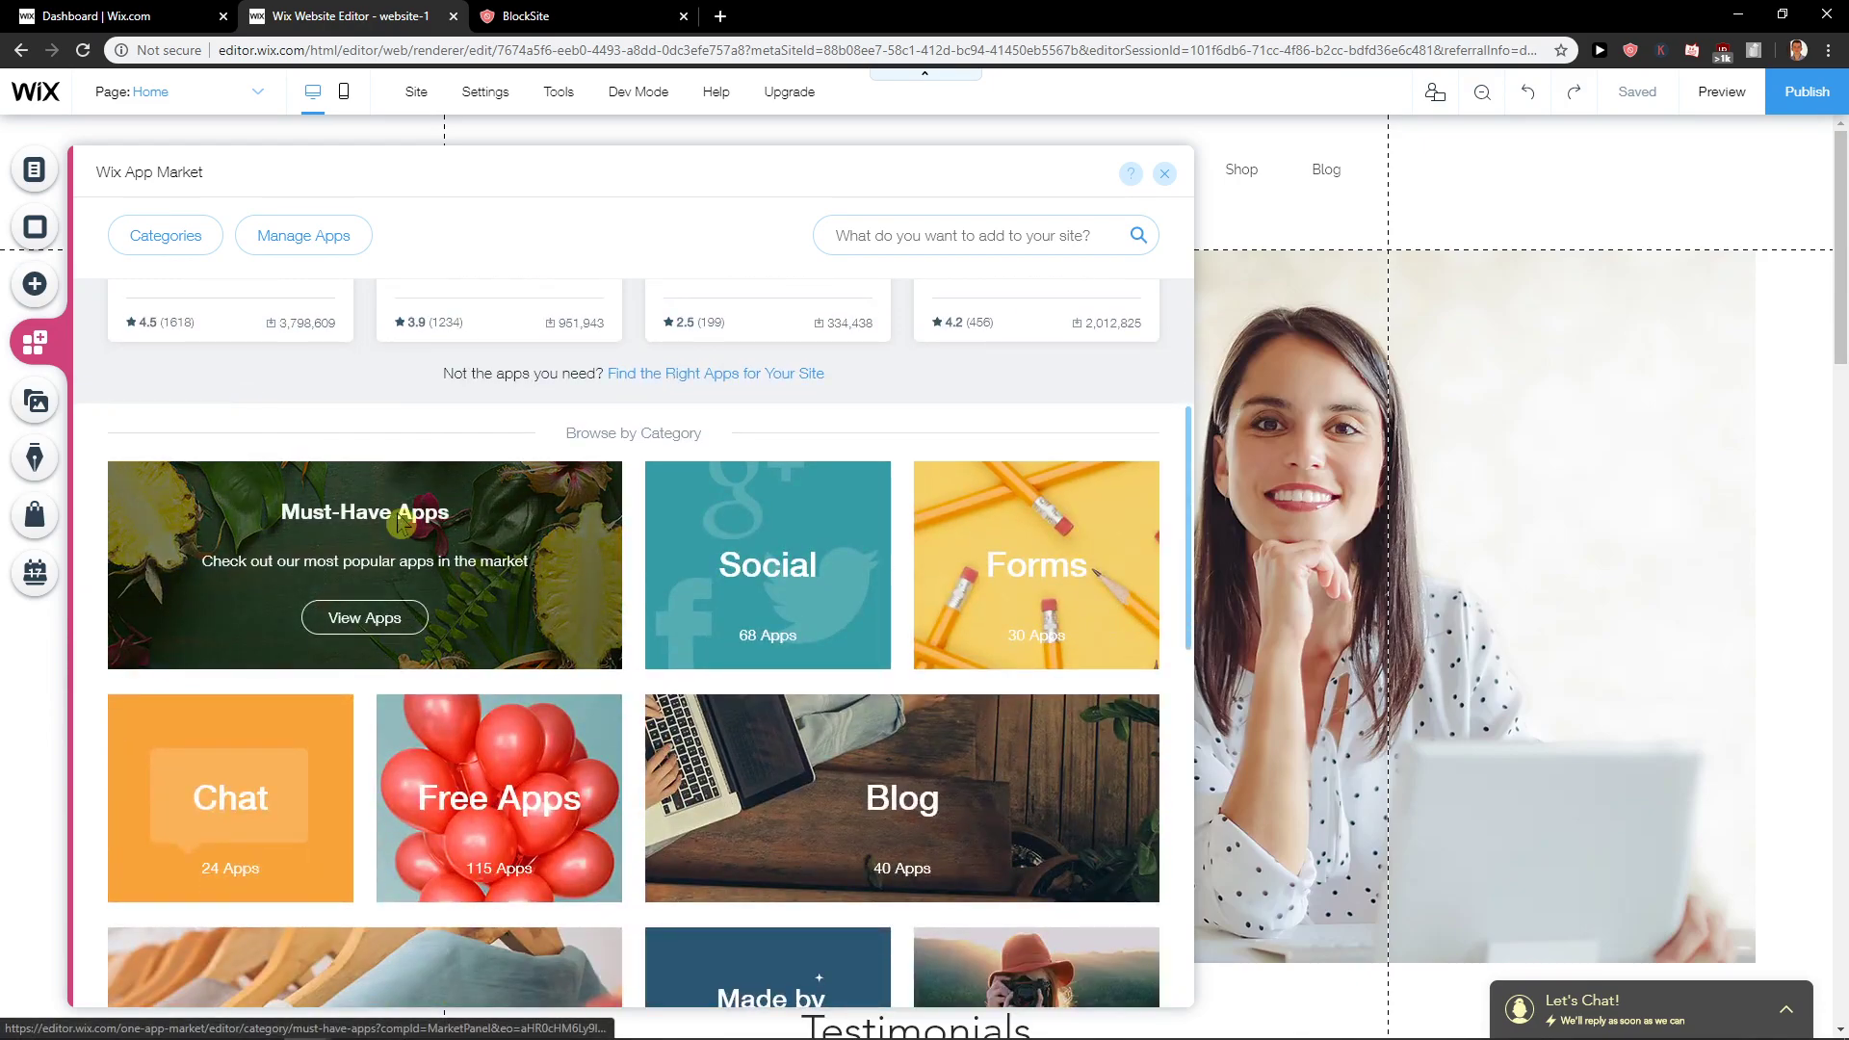
{"action": "left_click", "coordinate": [400, 523]}
{"action": "scroll", "coordinate": [366, 597], "scroll_direction": "down", "scroll_amount": 1}
{"action": "scroll", "coordinate": [380, 665], "scroll_direction": "down", "scroll_amount": 1}
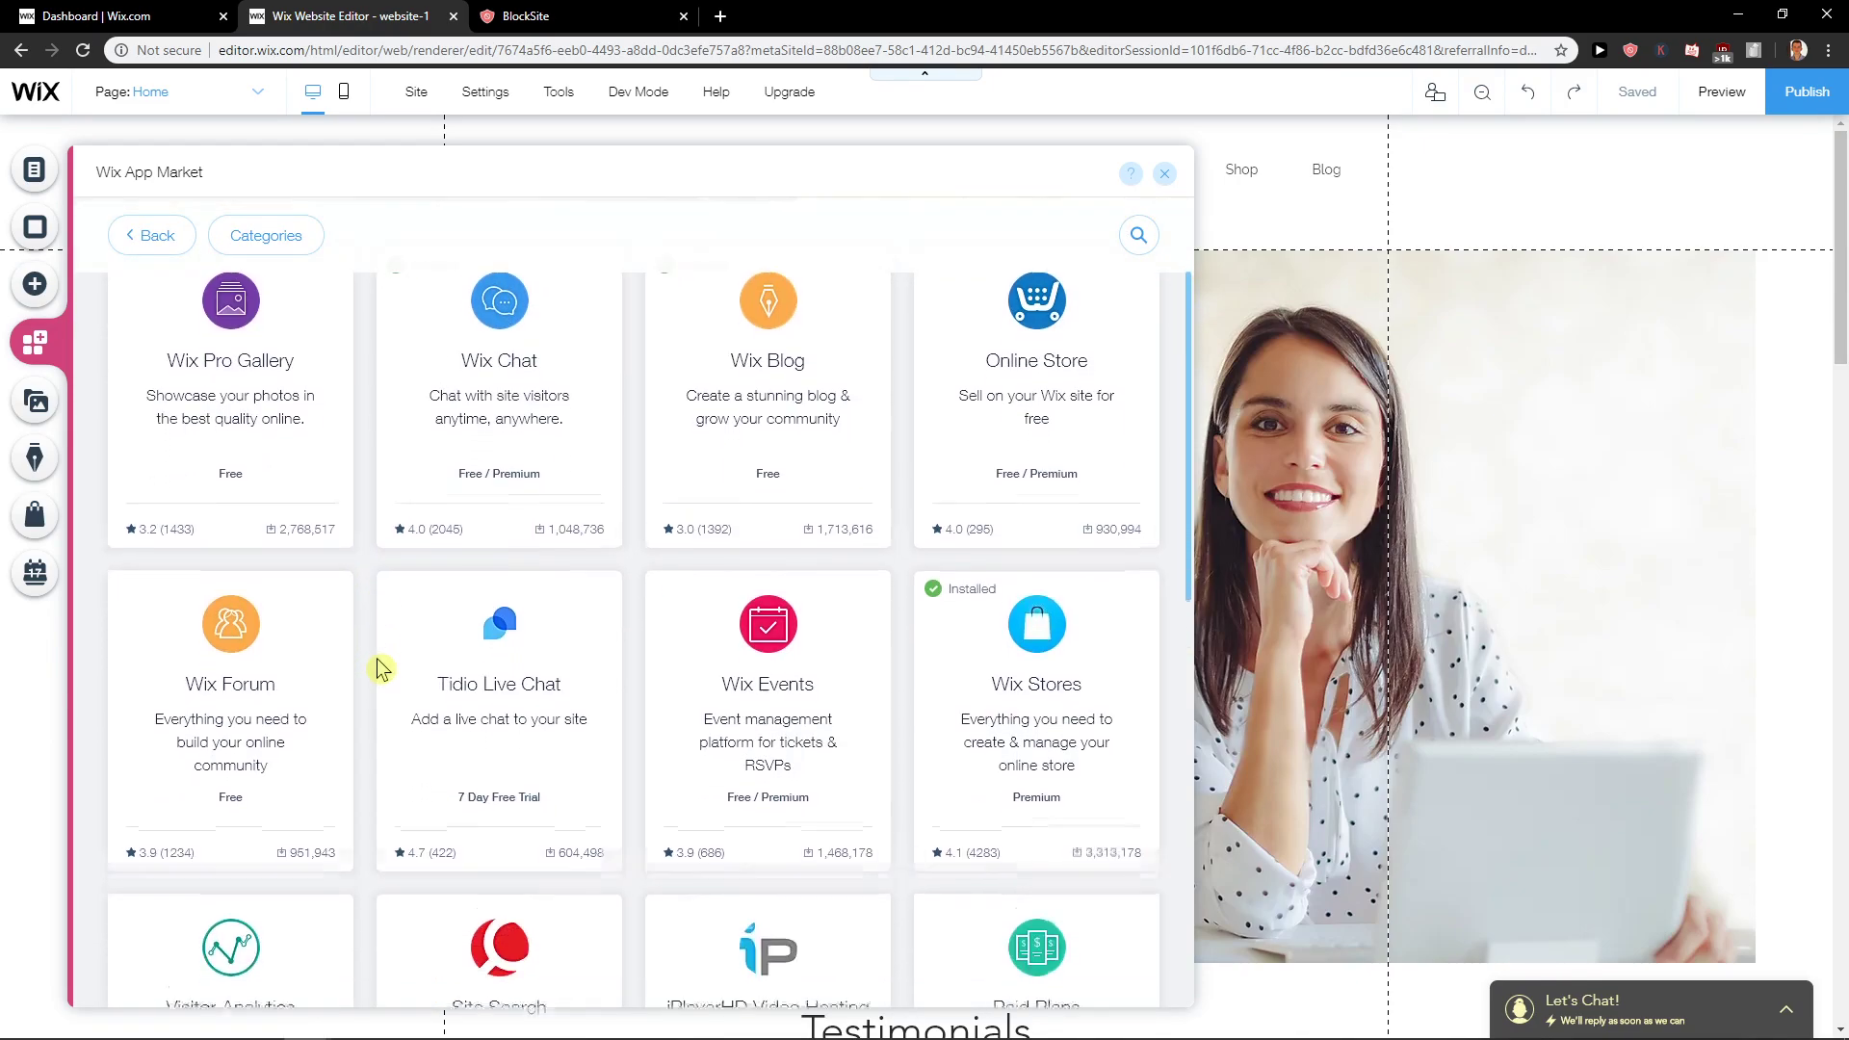
{"action": "scroll", "coordinate": [380, 669], "scroll_direction": "down", "scroll_amount": 3}
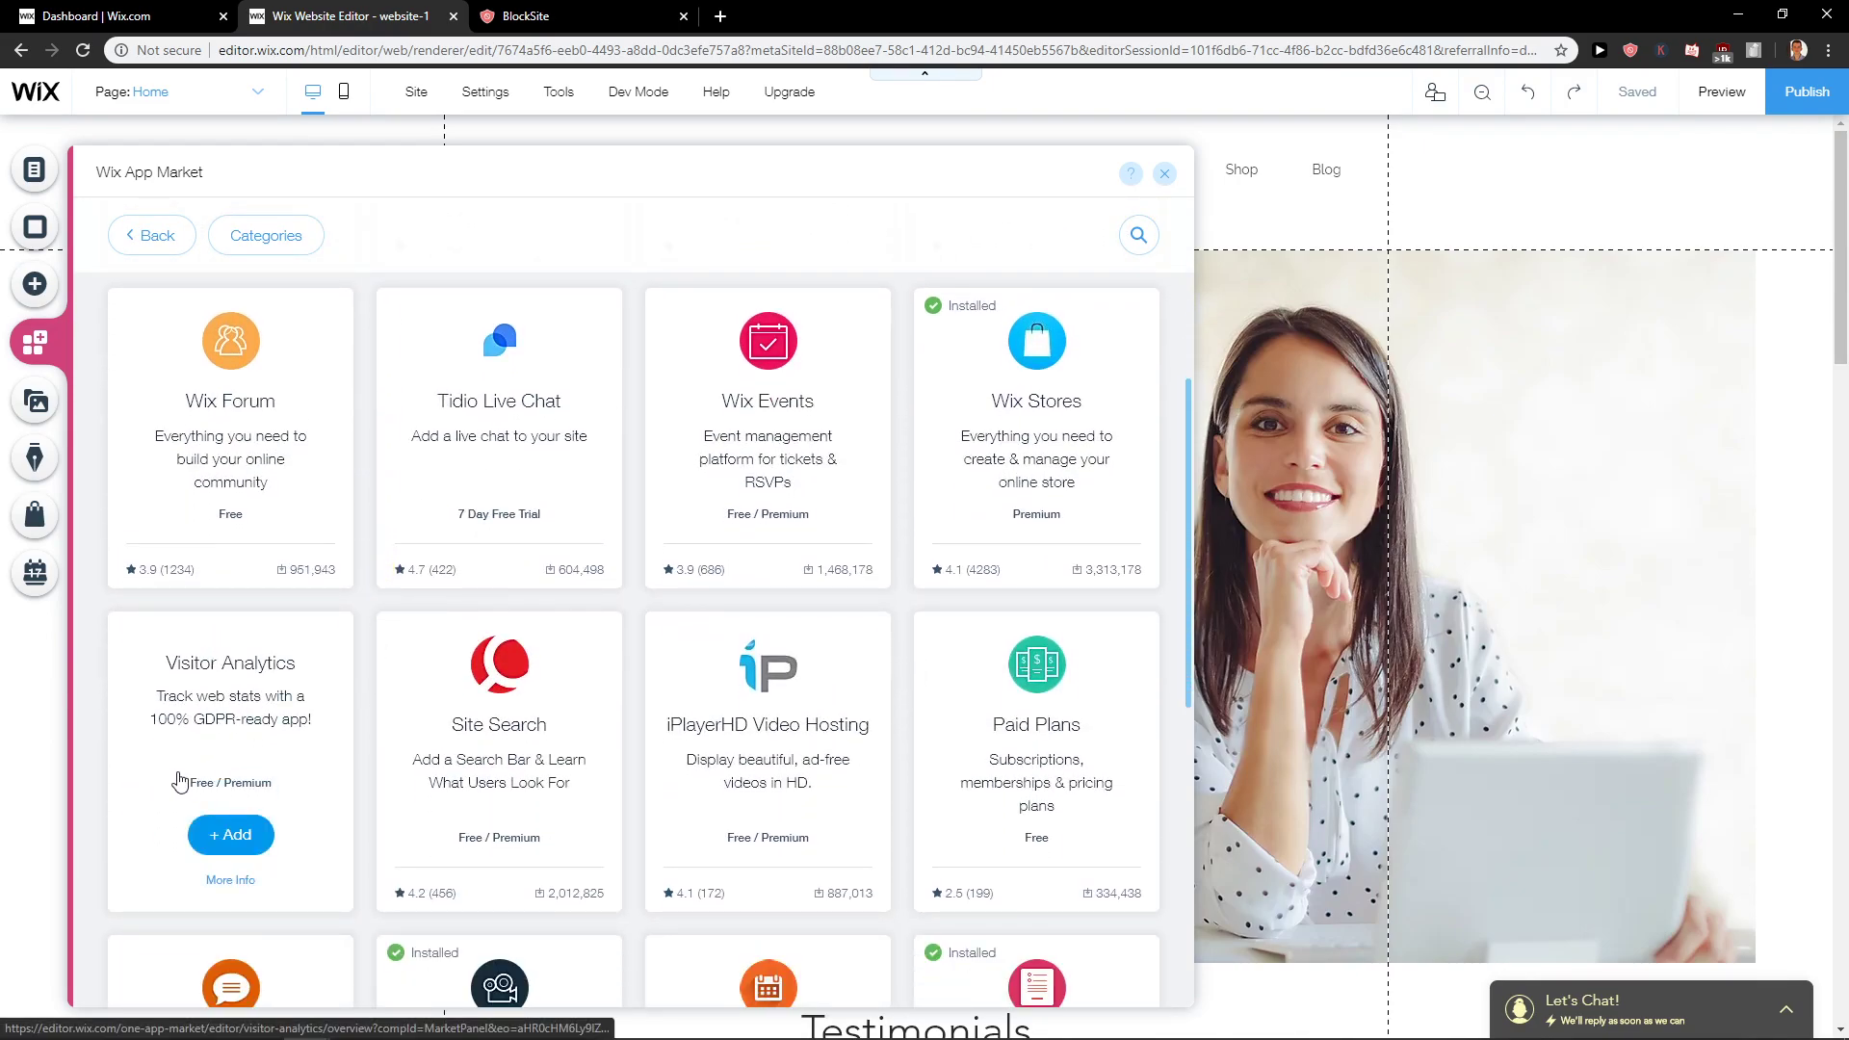
{"action": "left_click", "coordinate": [238, 850]}
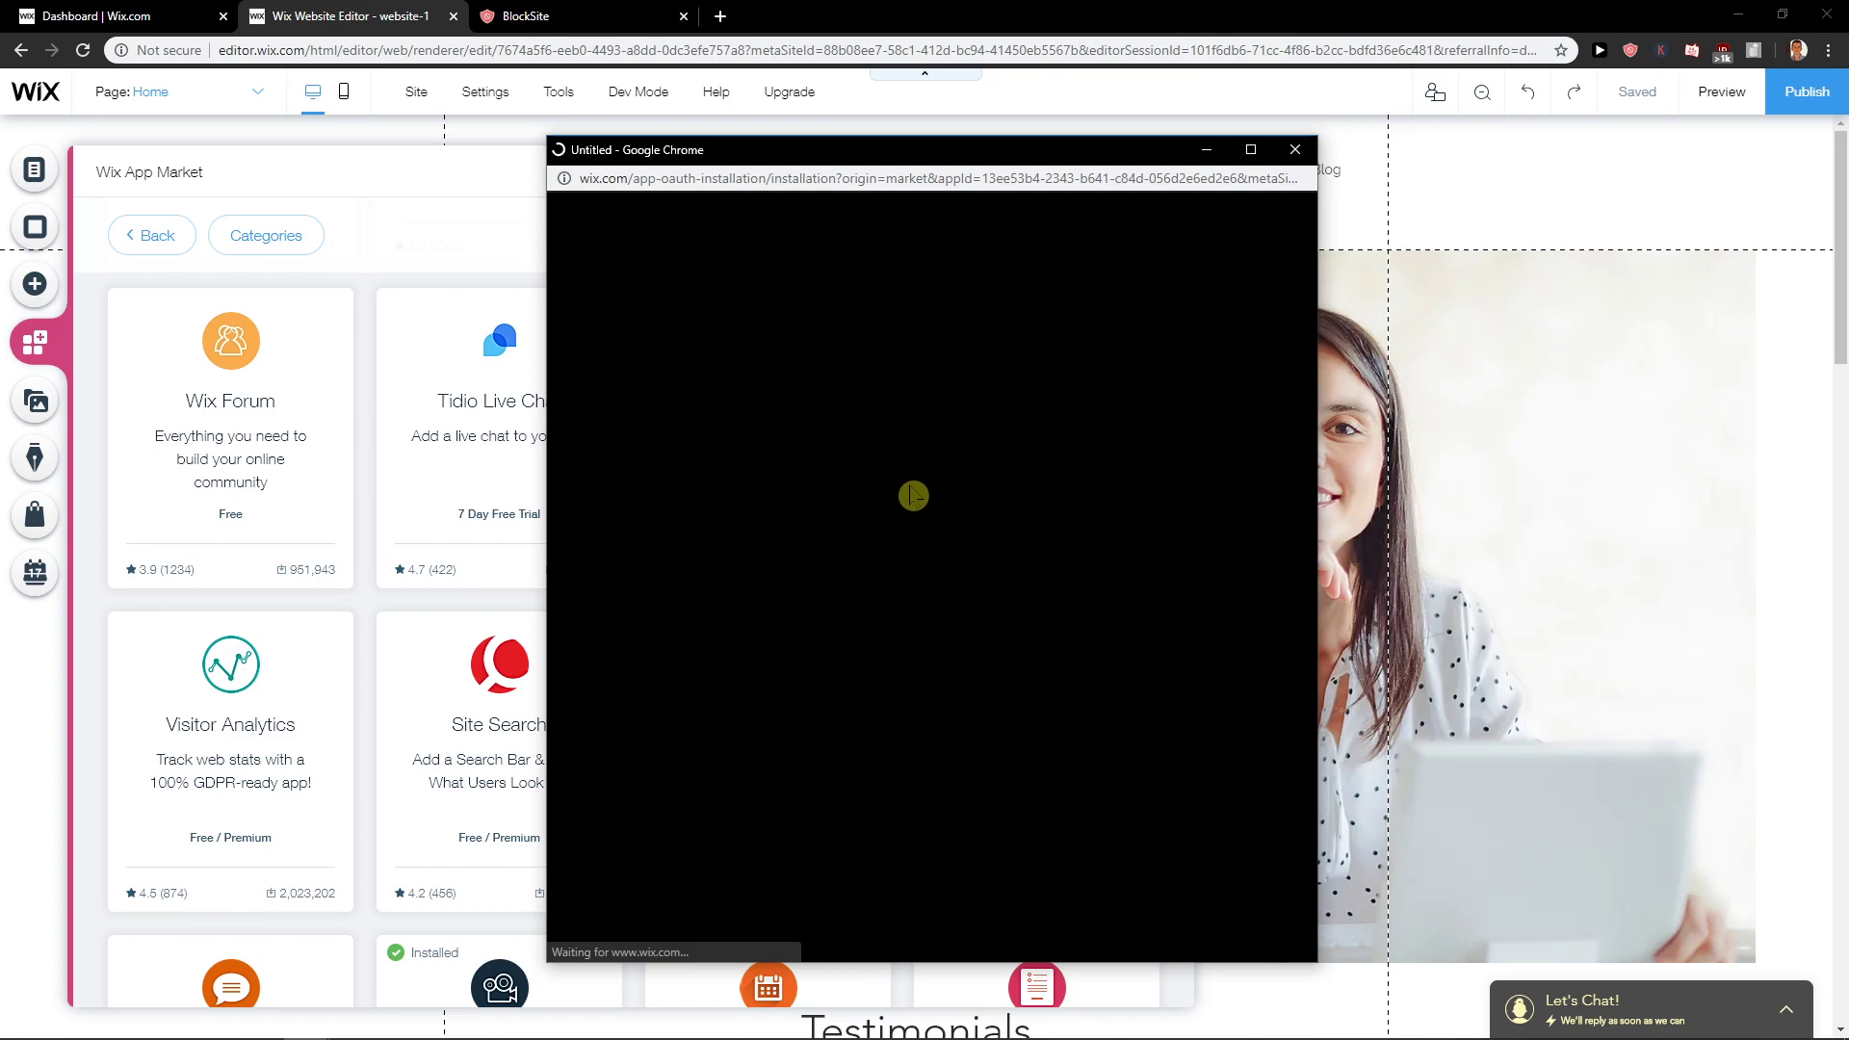
Allow permissions and install Visitor Analytics onto the Home page.
{"action": "left_click_drag", "start_coordinate": [980, 152], "coordinate": [954, 131]}
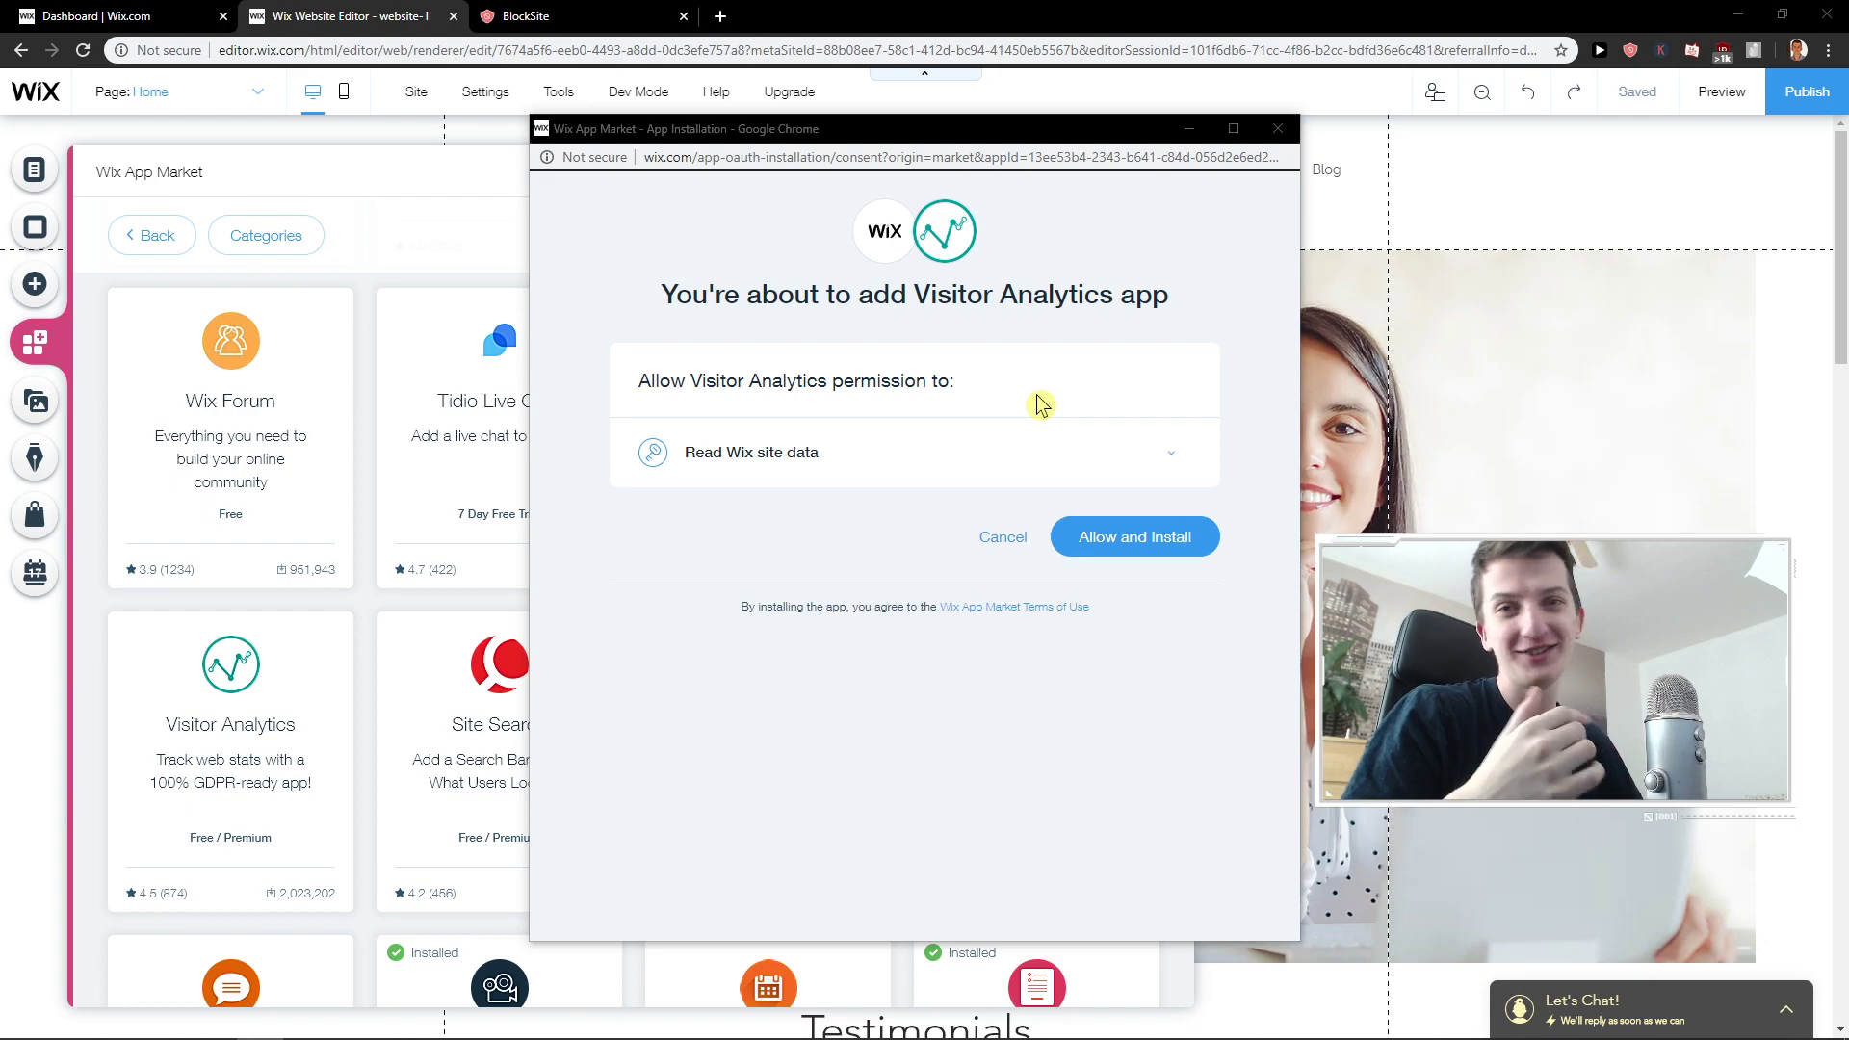
{"action": "left_click", "coordinate": [1136, 546]}
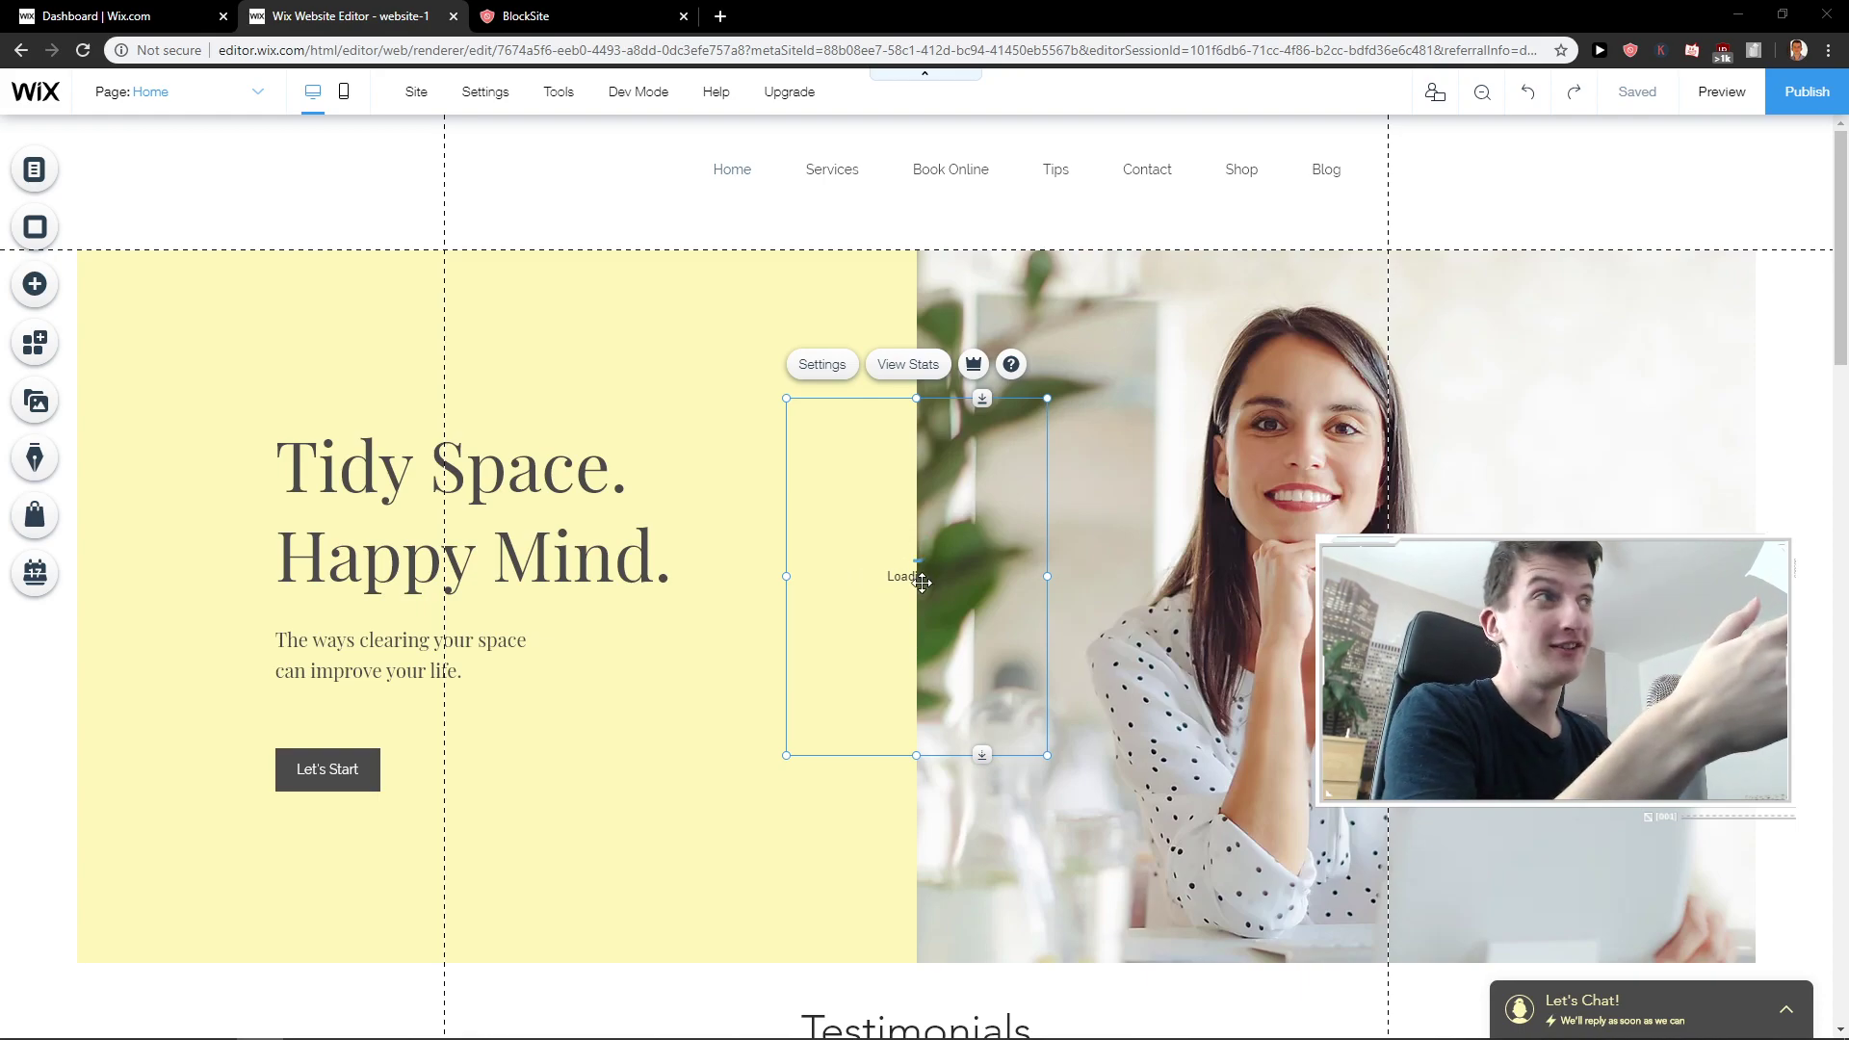
Resize the Visitor Analytics widget, drag it below the Order Form, and open its Settings.
{"action": "left_click_drag", "start_coordinate": [1045, 754], "coordinate": [1252, 909]}
{"action": "left_click_drag", "start_coordinate": [965, 610], "coordinate": [862, 591]}
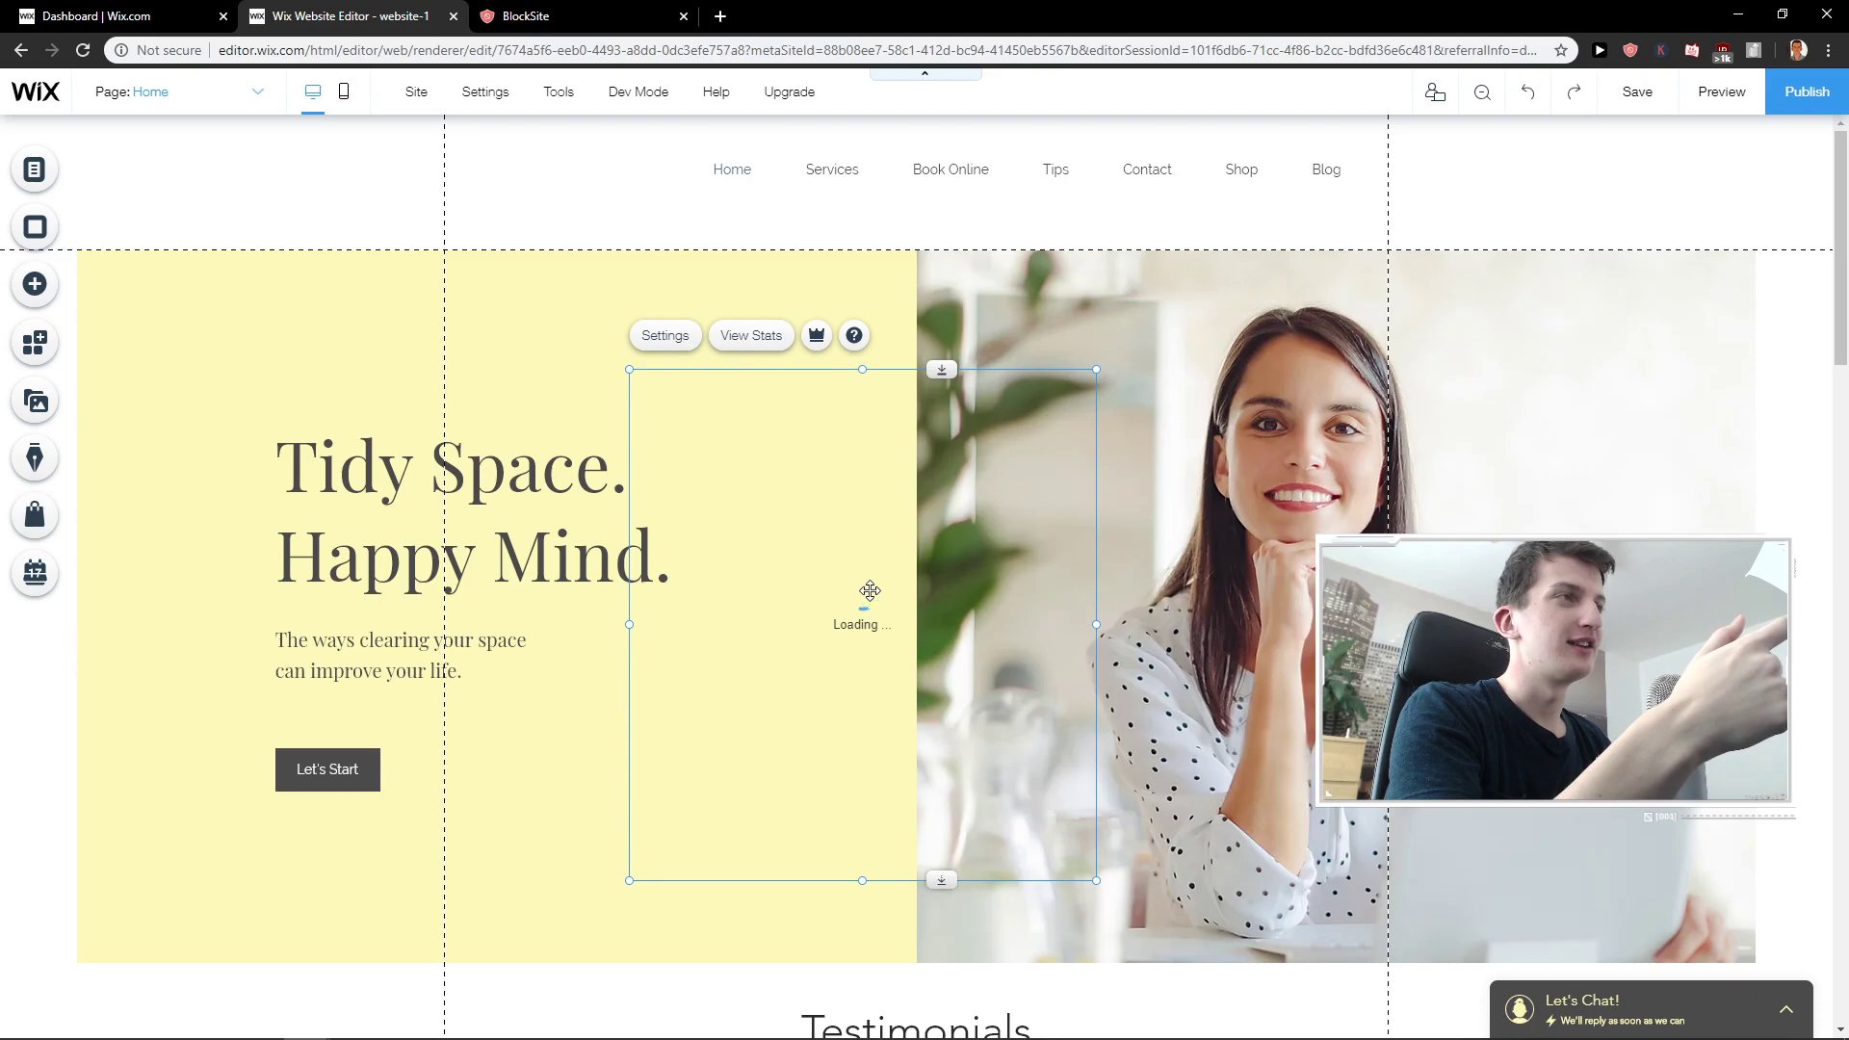
{"action": "scroll", "coordinate": [855, 540], "scroll_direction": "down", "scroll_amount": 1}
{"action": "scroll", "coordinate": [855, 540], "scroll_direction": "down", "scroll_amount": 5}
{"action": "scroll", "coordinate": [871, 314], "scroll_direction": "up", "scroll_amount": 3}
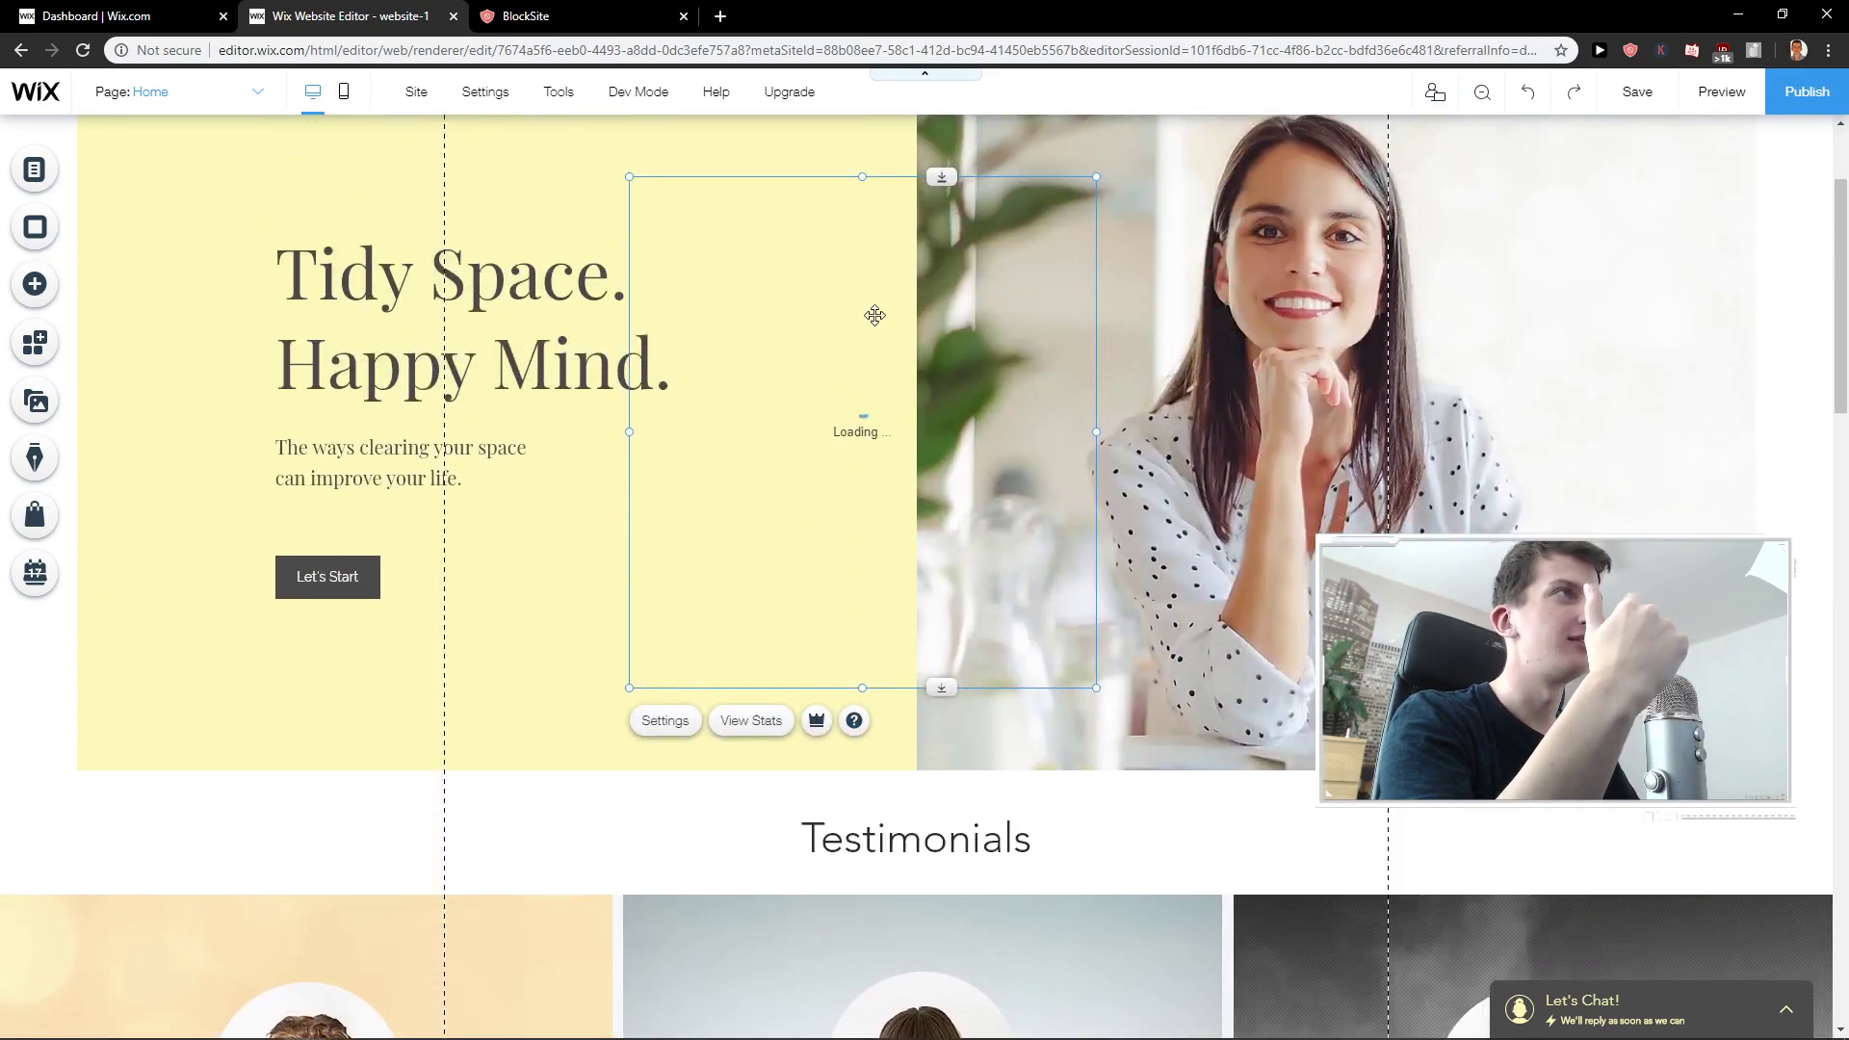
{"action": "left_click_drag", "start_coordinate": [872, 314], "coordinate": [904, 710]}
{"action": "scroll", "coordinate": [880, 776], "scroll_direction": "down", "scroll_amount": 15}
{"action": "scroll", "coordinate": [885, 768], "scroll_direction": "down", "scroll_amount": 6}
{"action": "scroll", "coordinate": [828, 742], "scroll_direction": "down", "scroll_amount": 1}
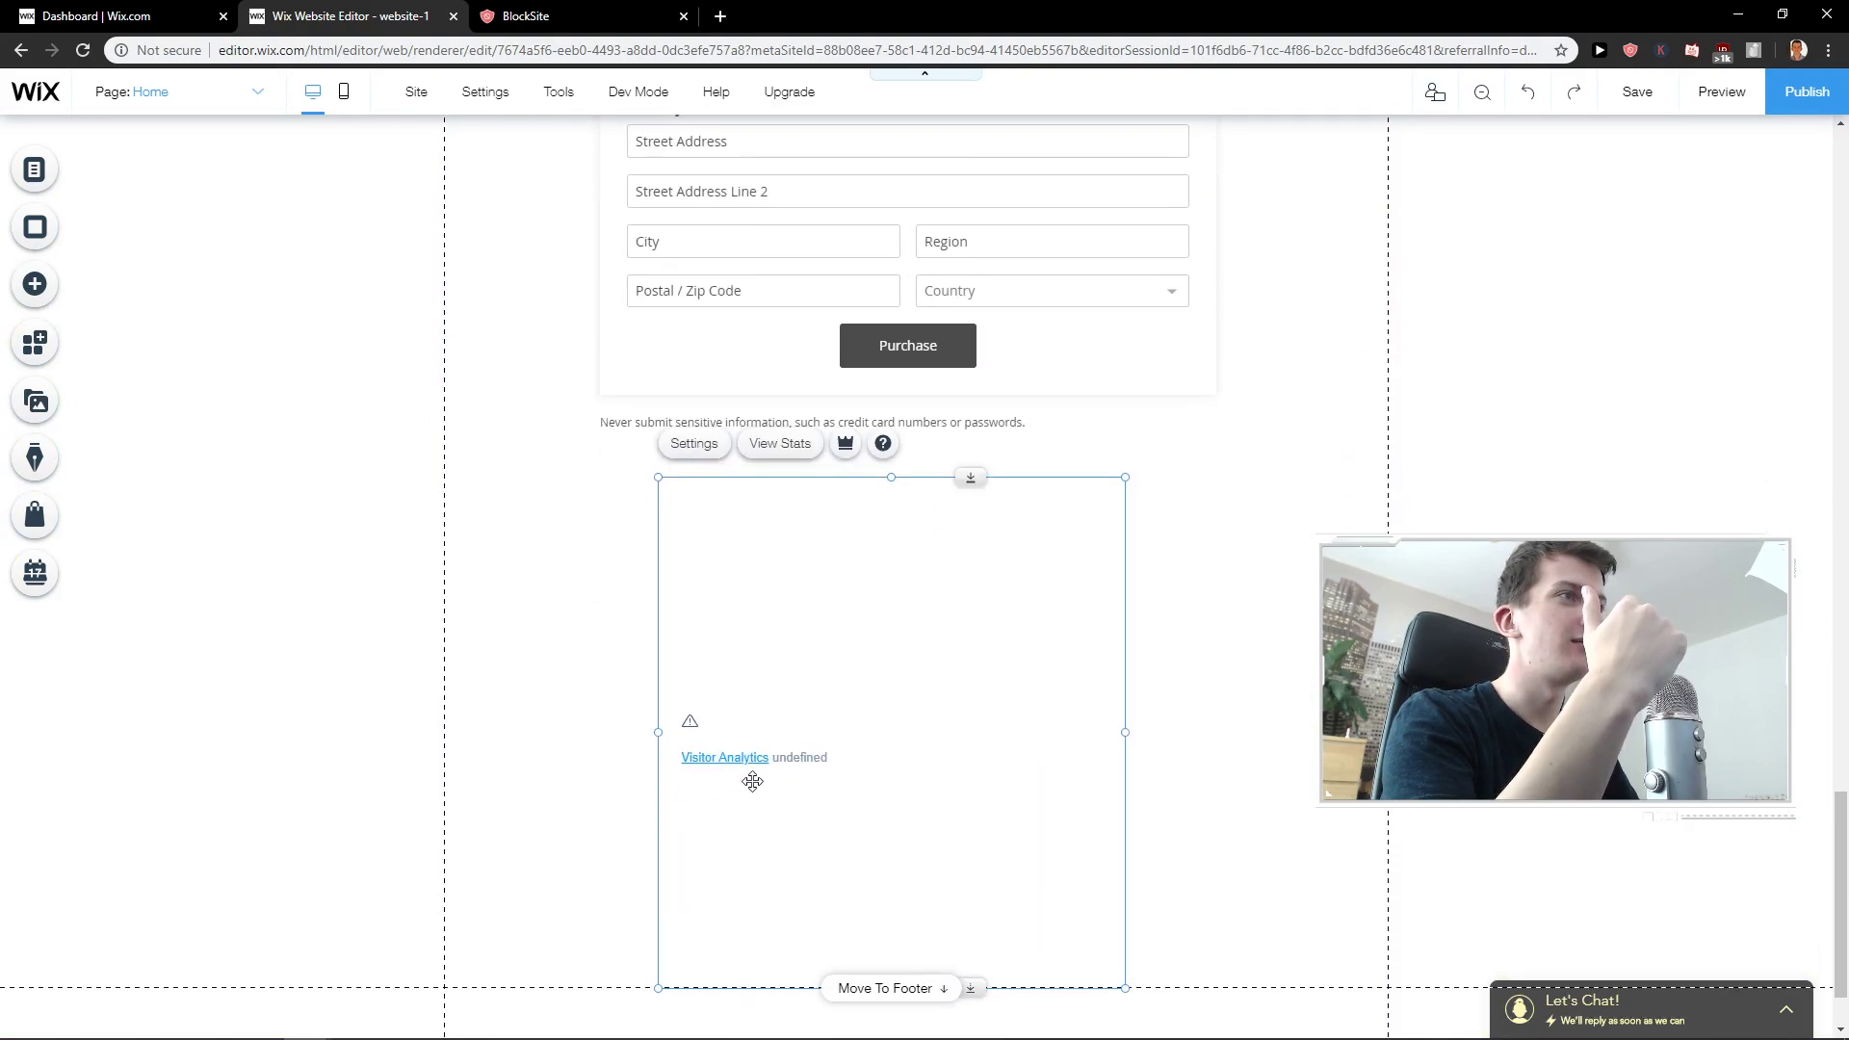
{"action": "left_click", "coordinate": [693, 443]}
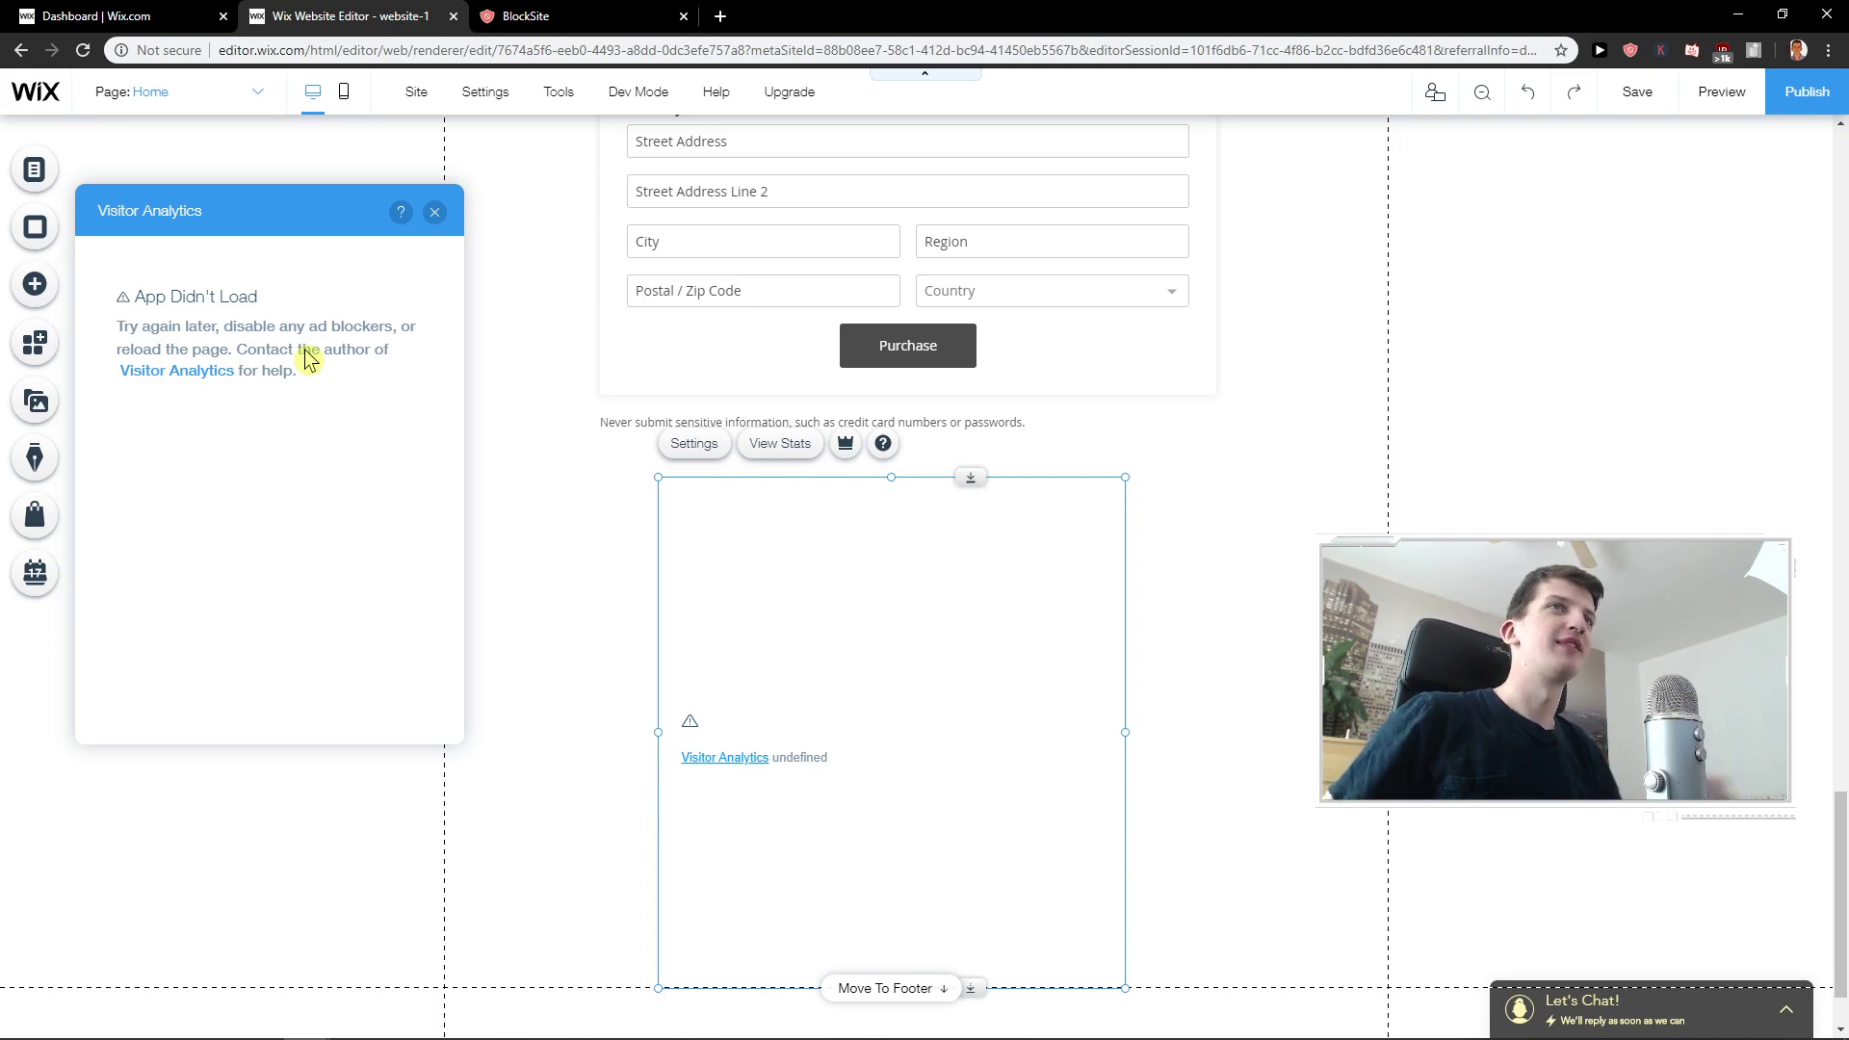
Turn off uBlock Origin for this site and reopen the Visitor Analytics settings so they load.
{"action": "left_click", "coordinate": [782, 445]}
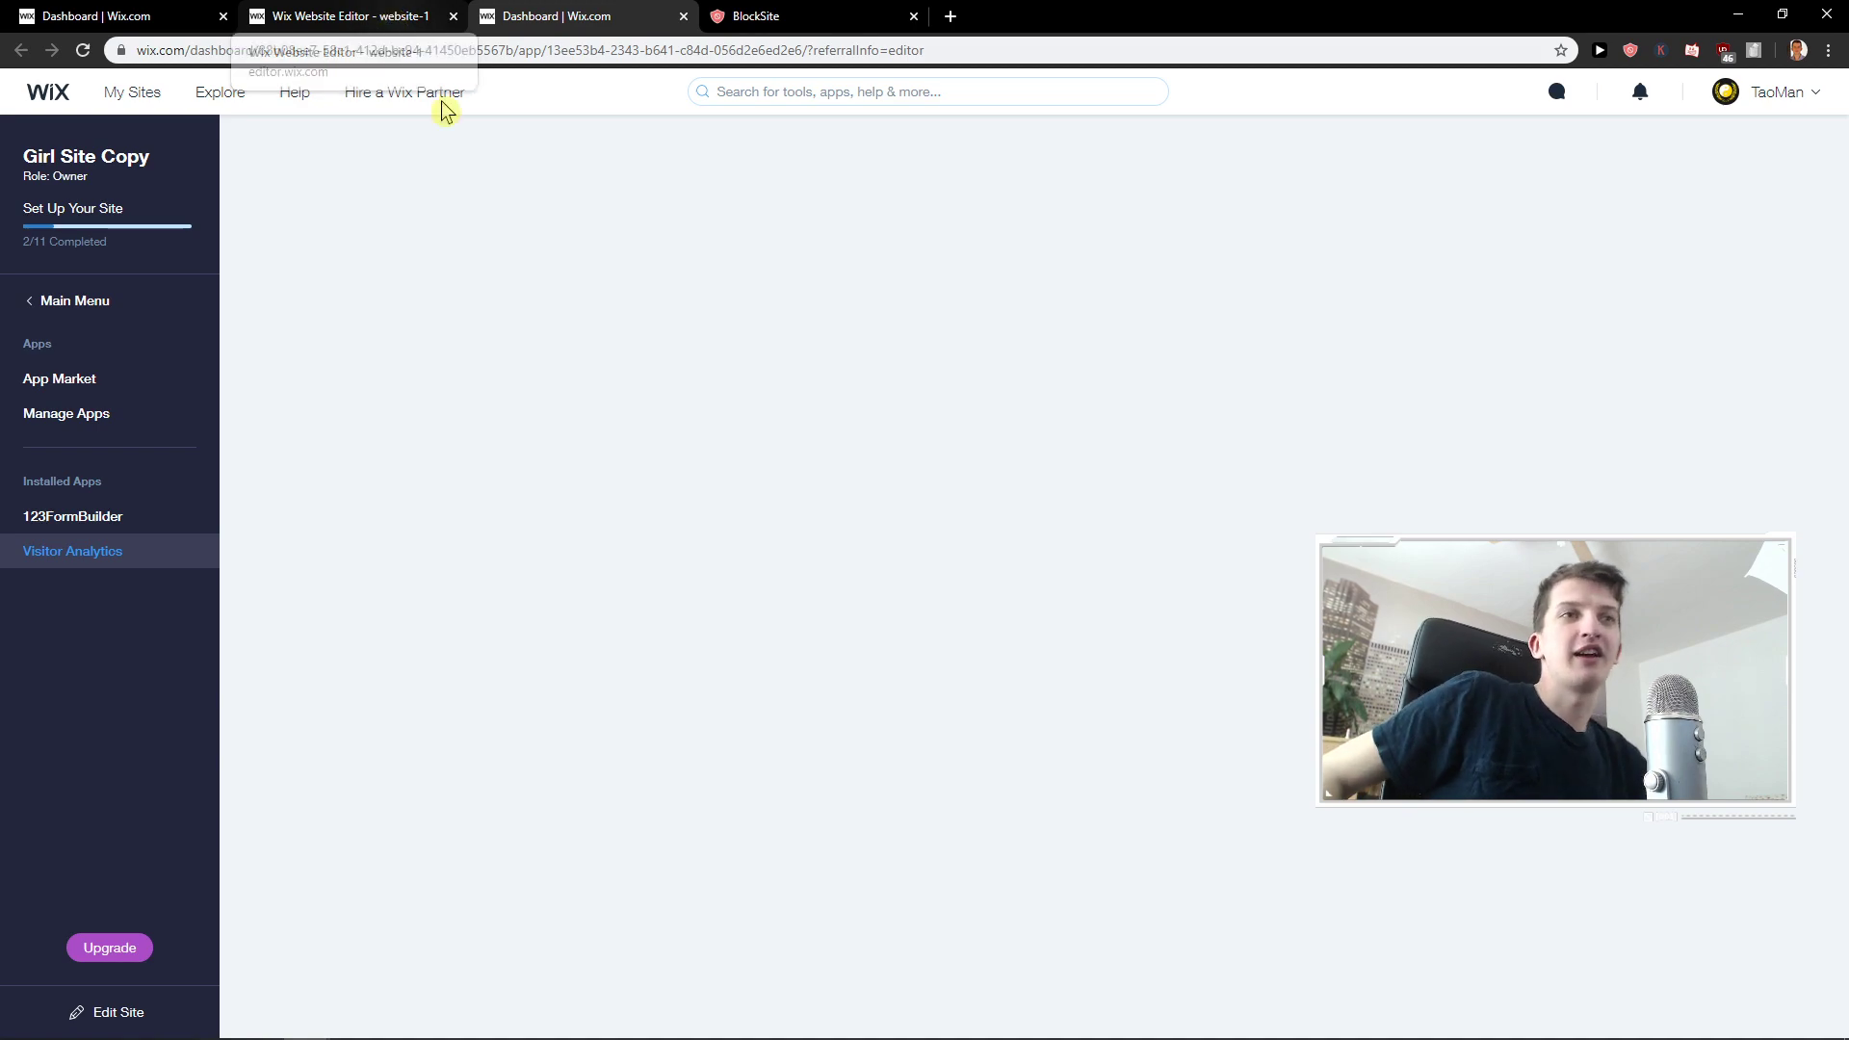
{"action": "left_click", "coordinate": [378, 12]}
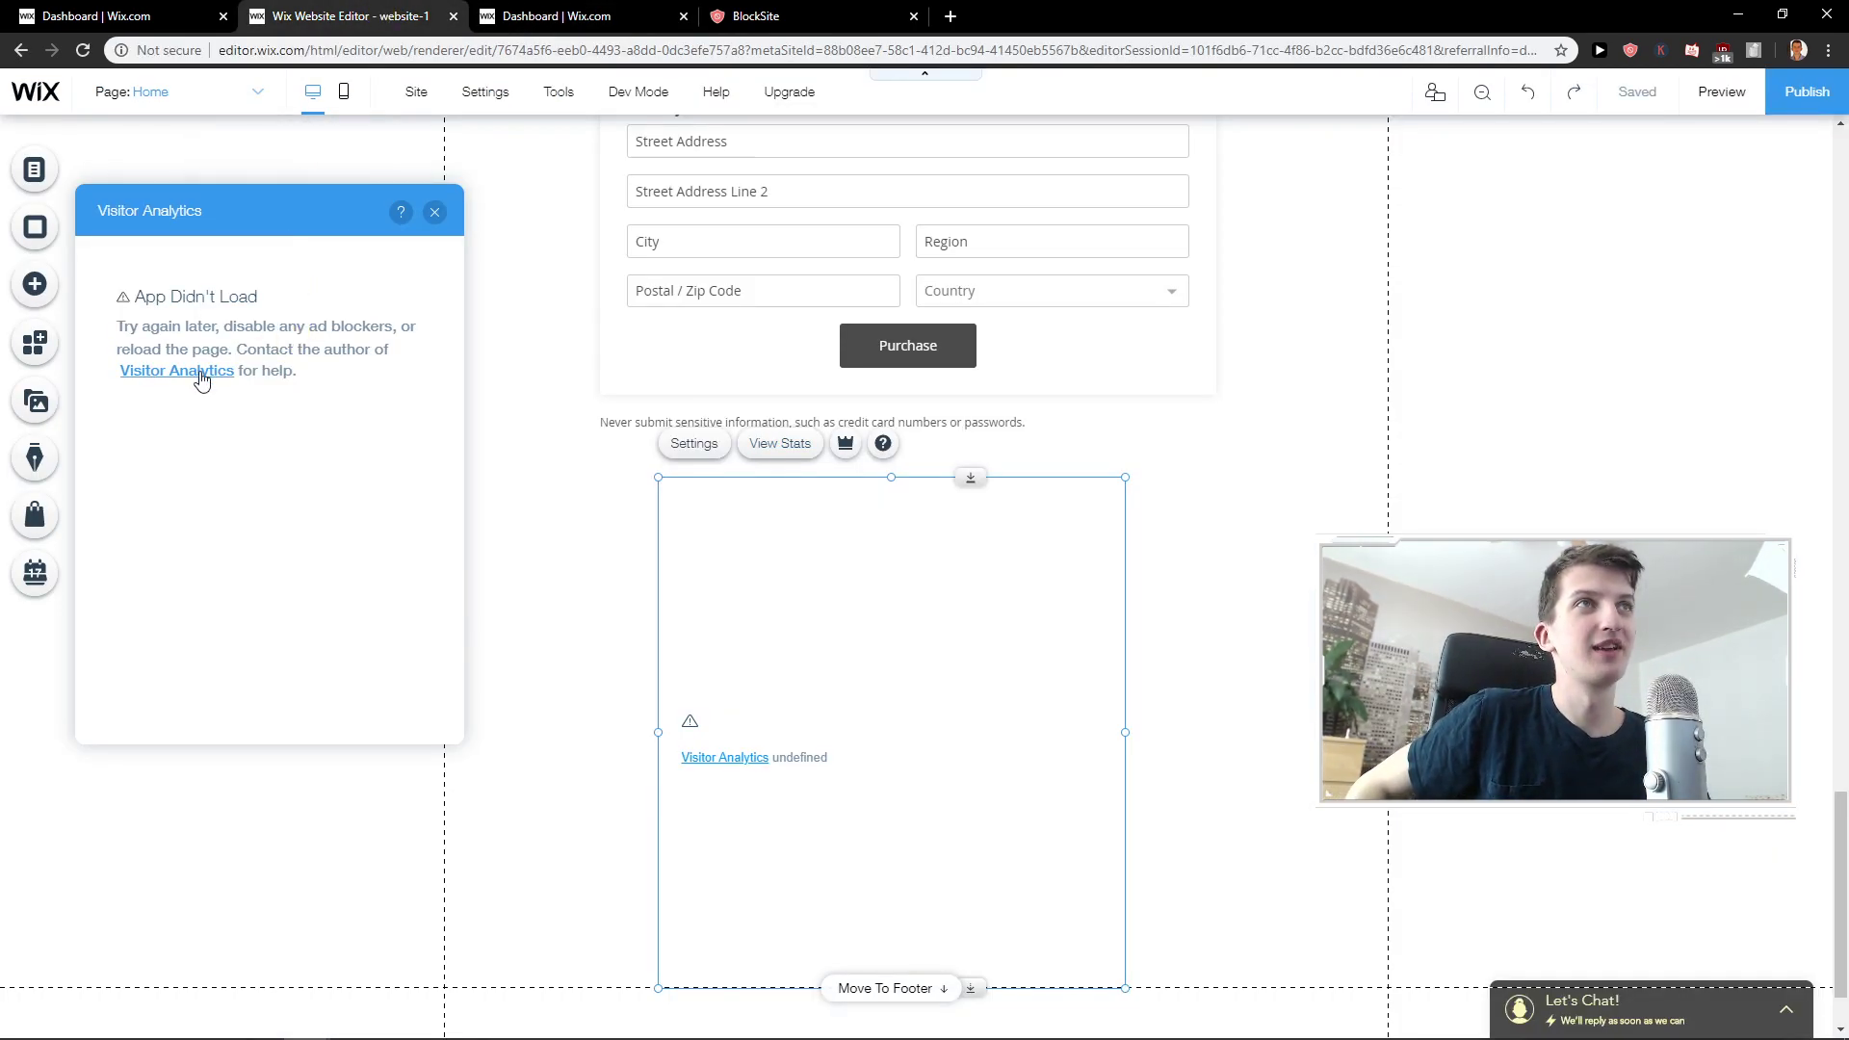
{"action": "left_click", "coordinate": [1723, 60]}
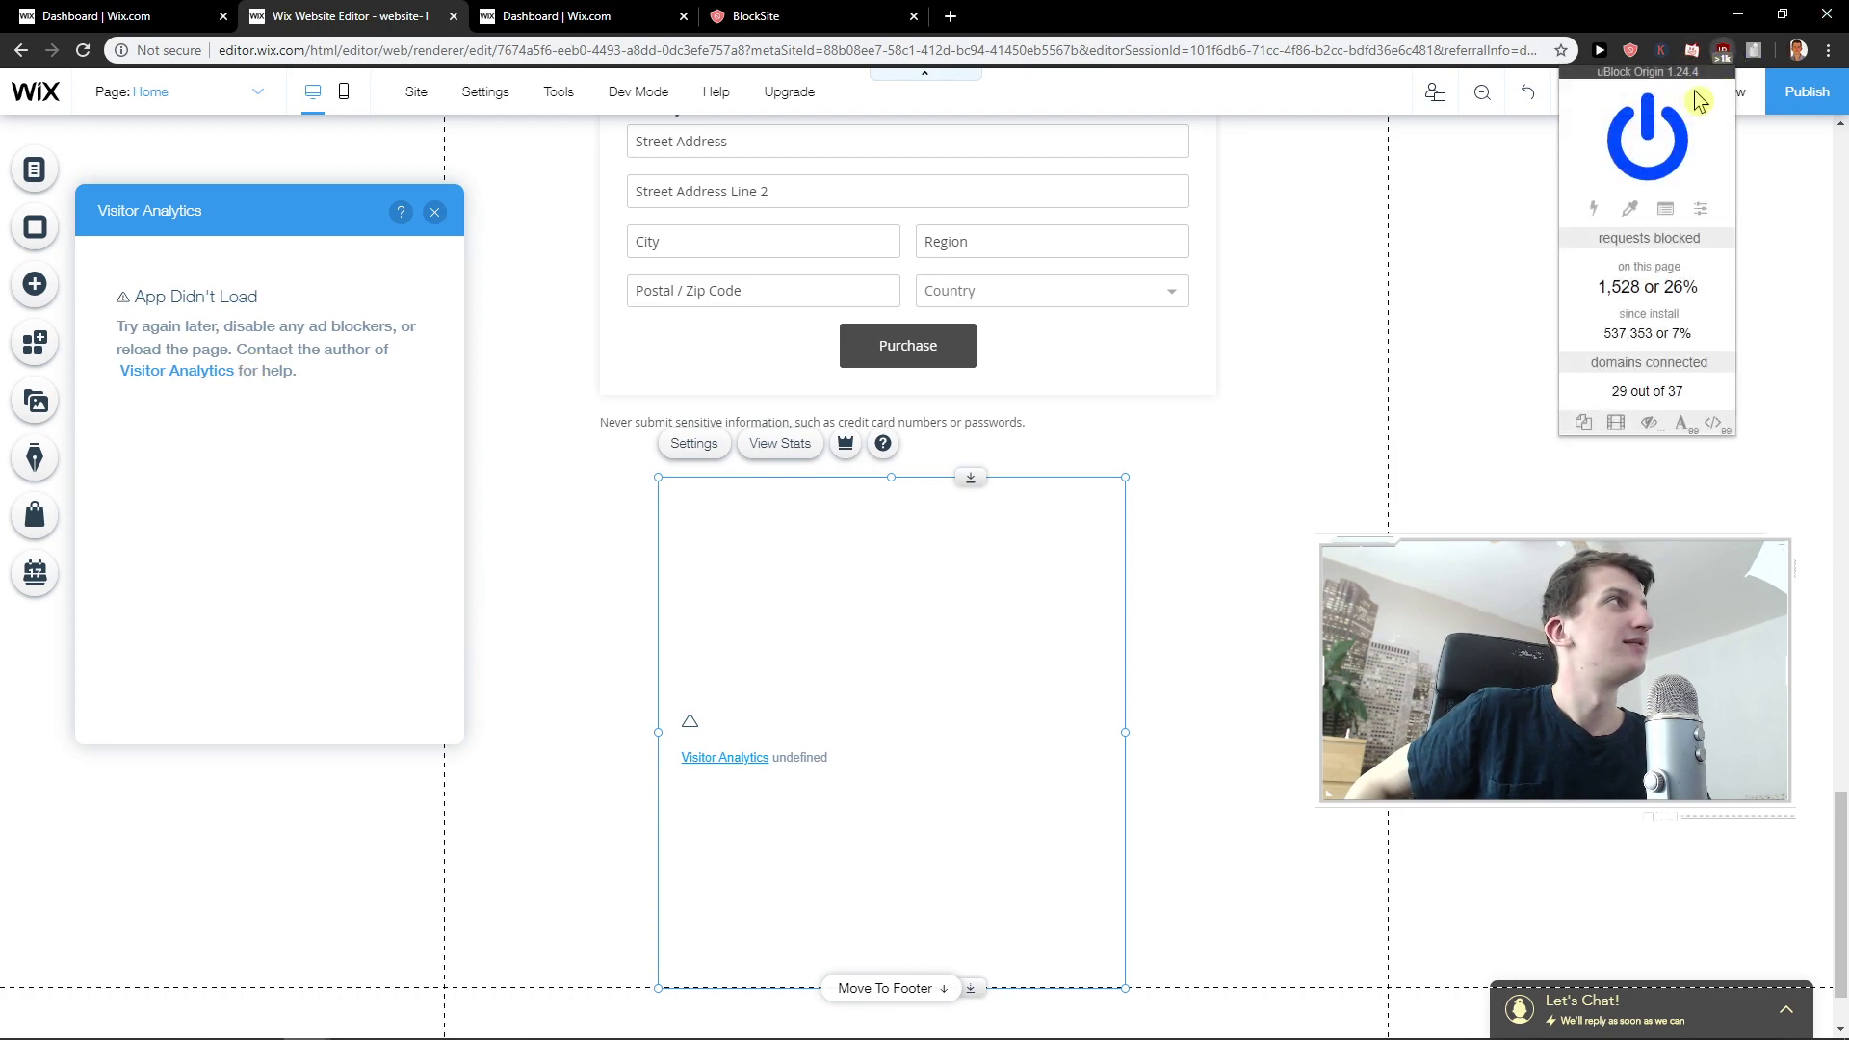
{"action": "left_click", "coordinate": [1647, 140]}
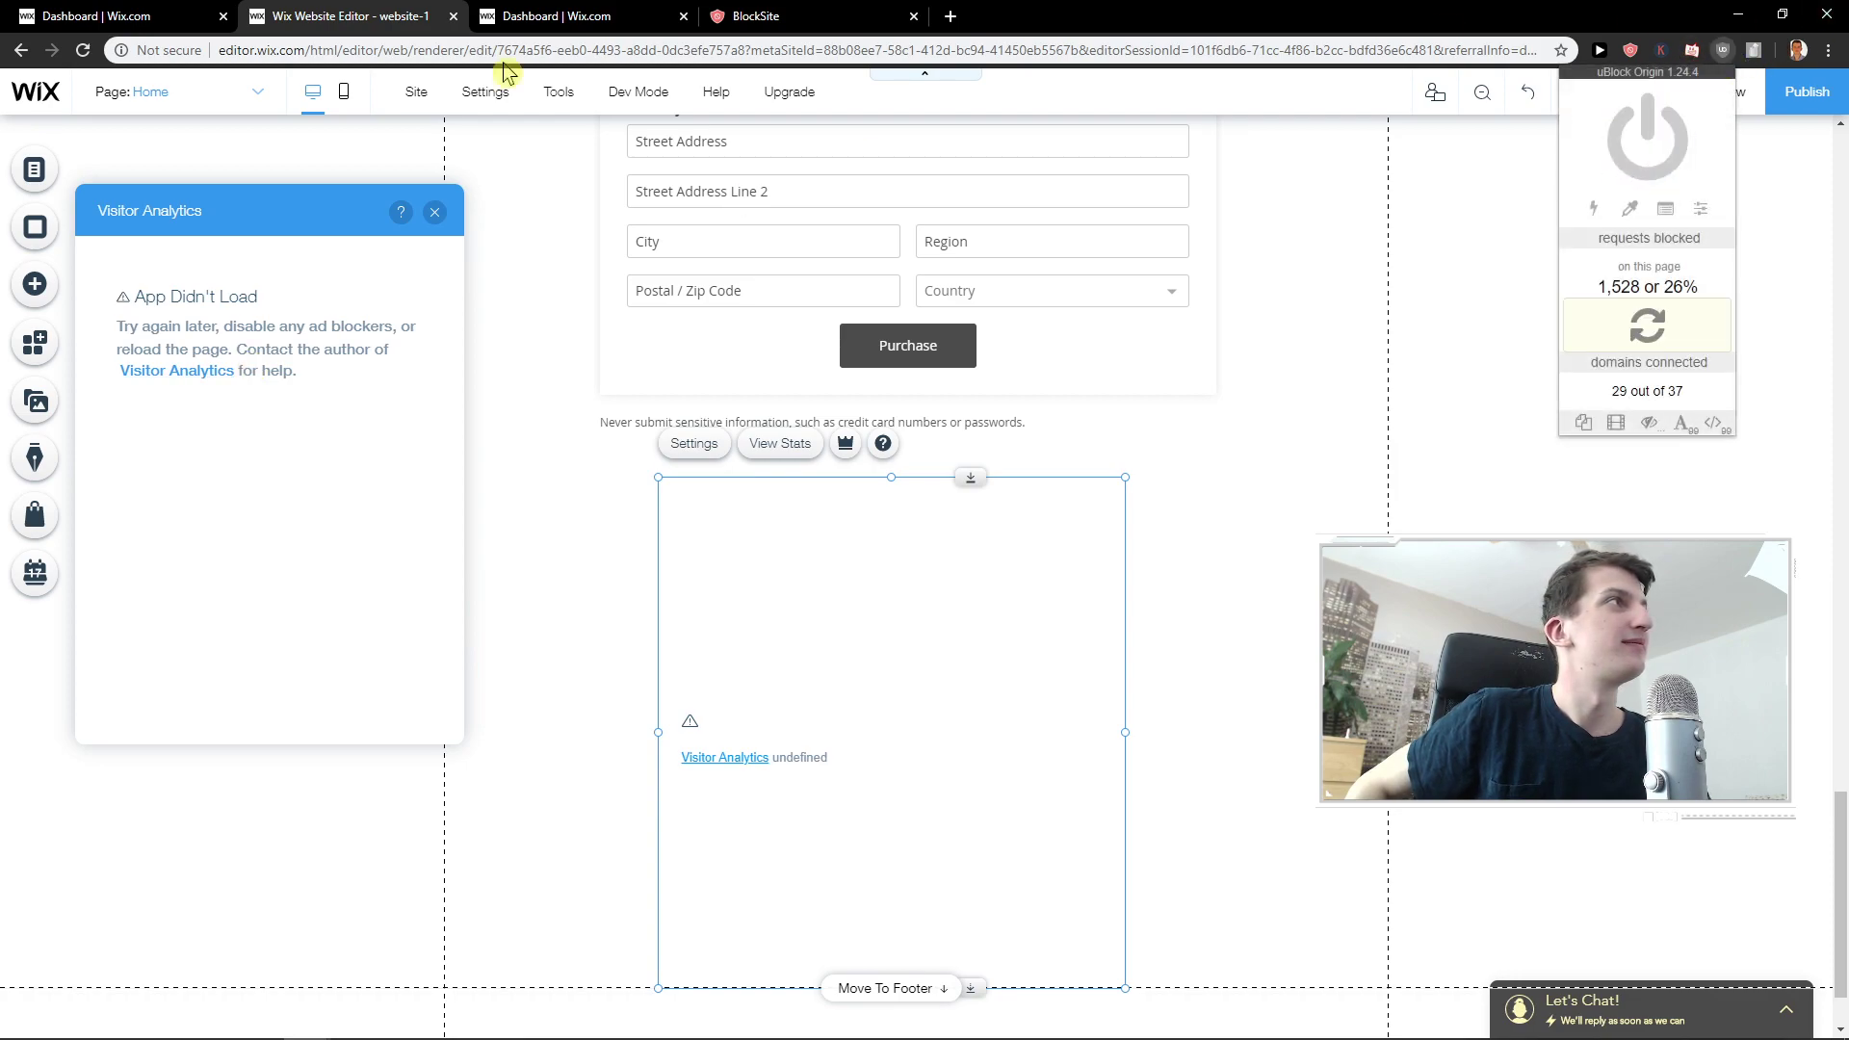
{"action": "left_click", "coordinate": [755, 537]}
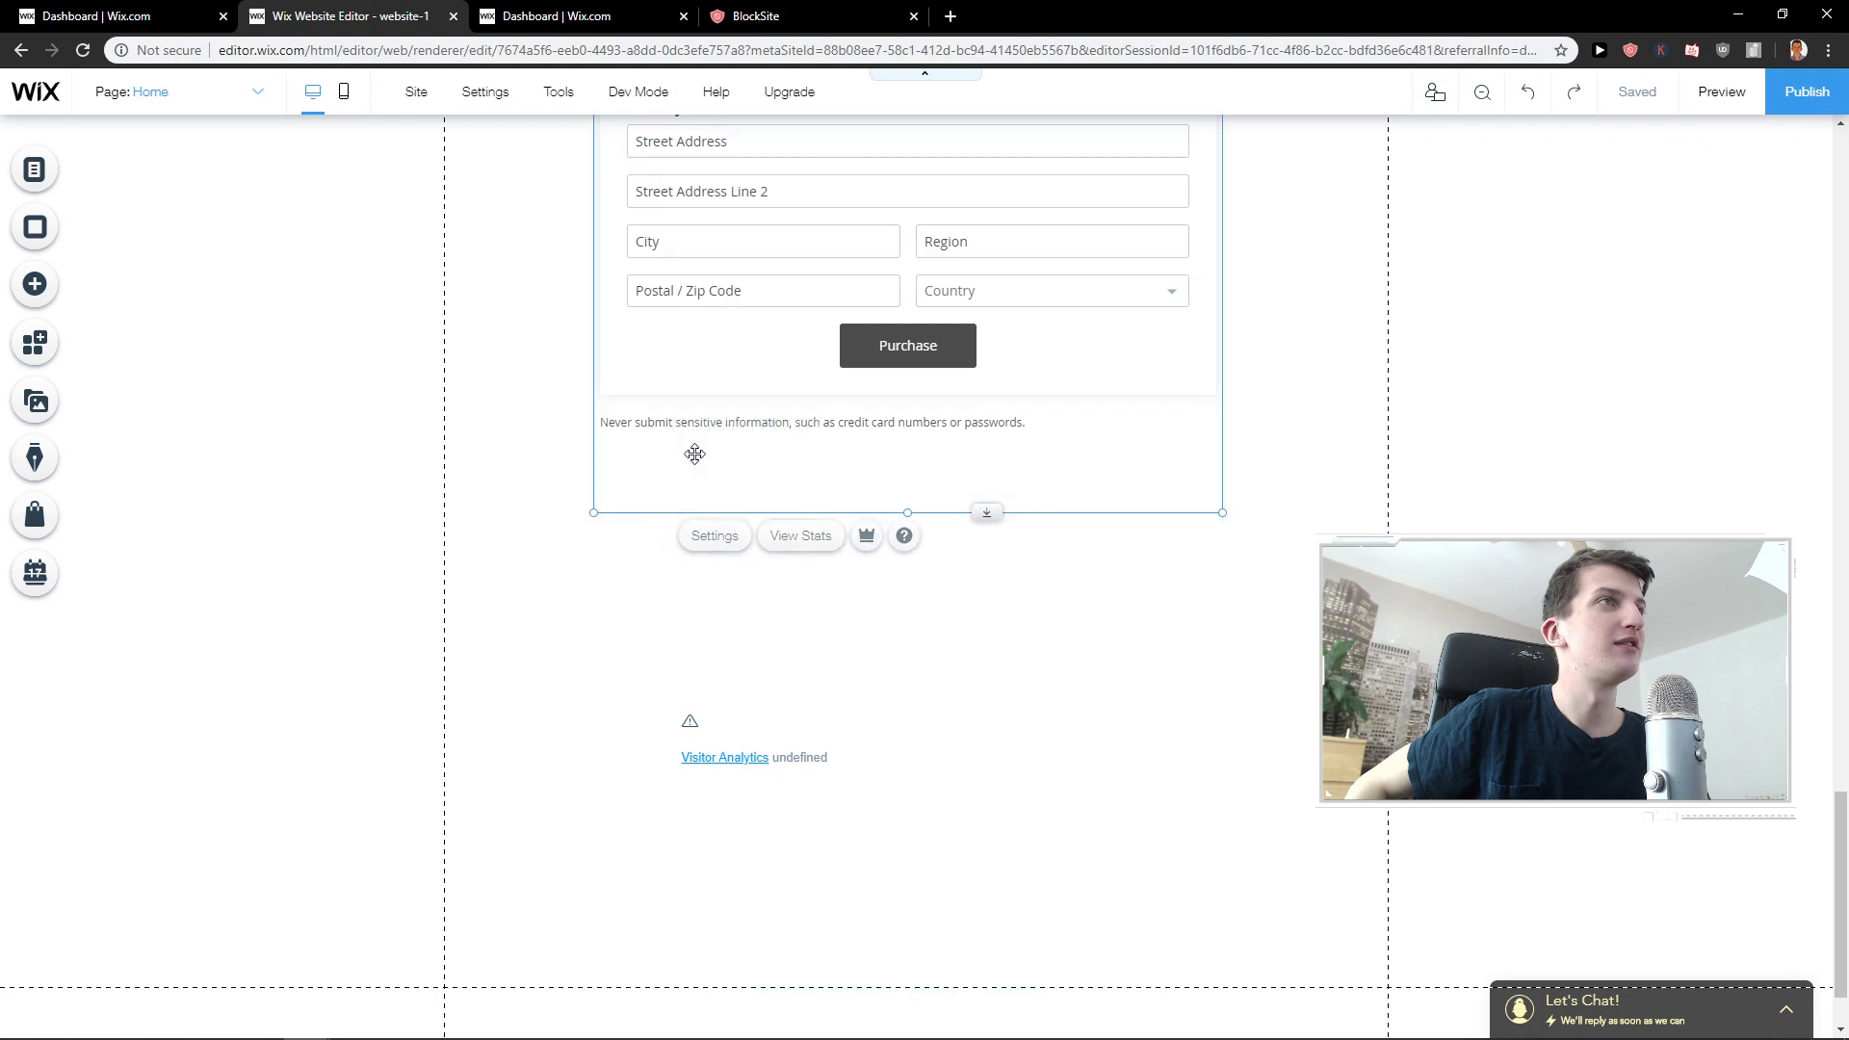
{"action": "left_click", "coordinate": [716, 568]}
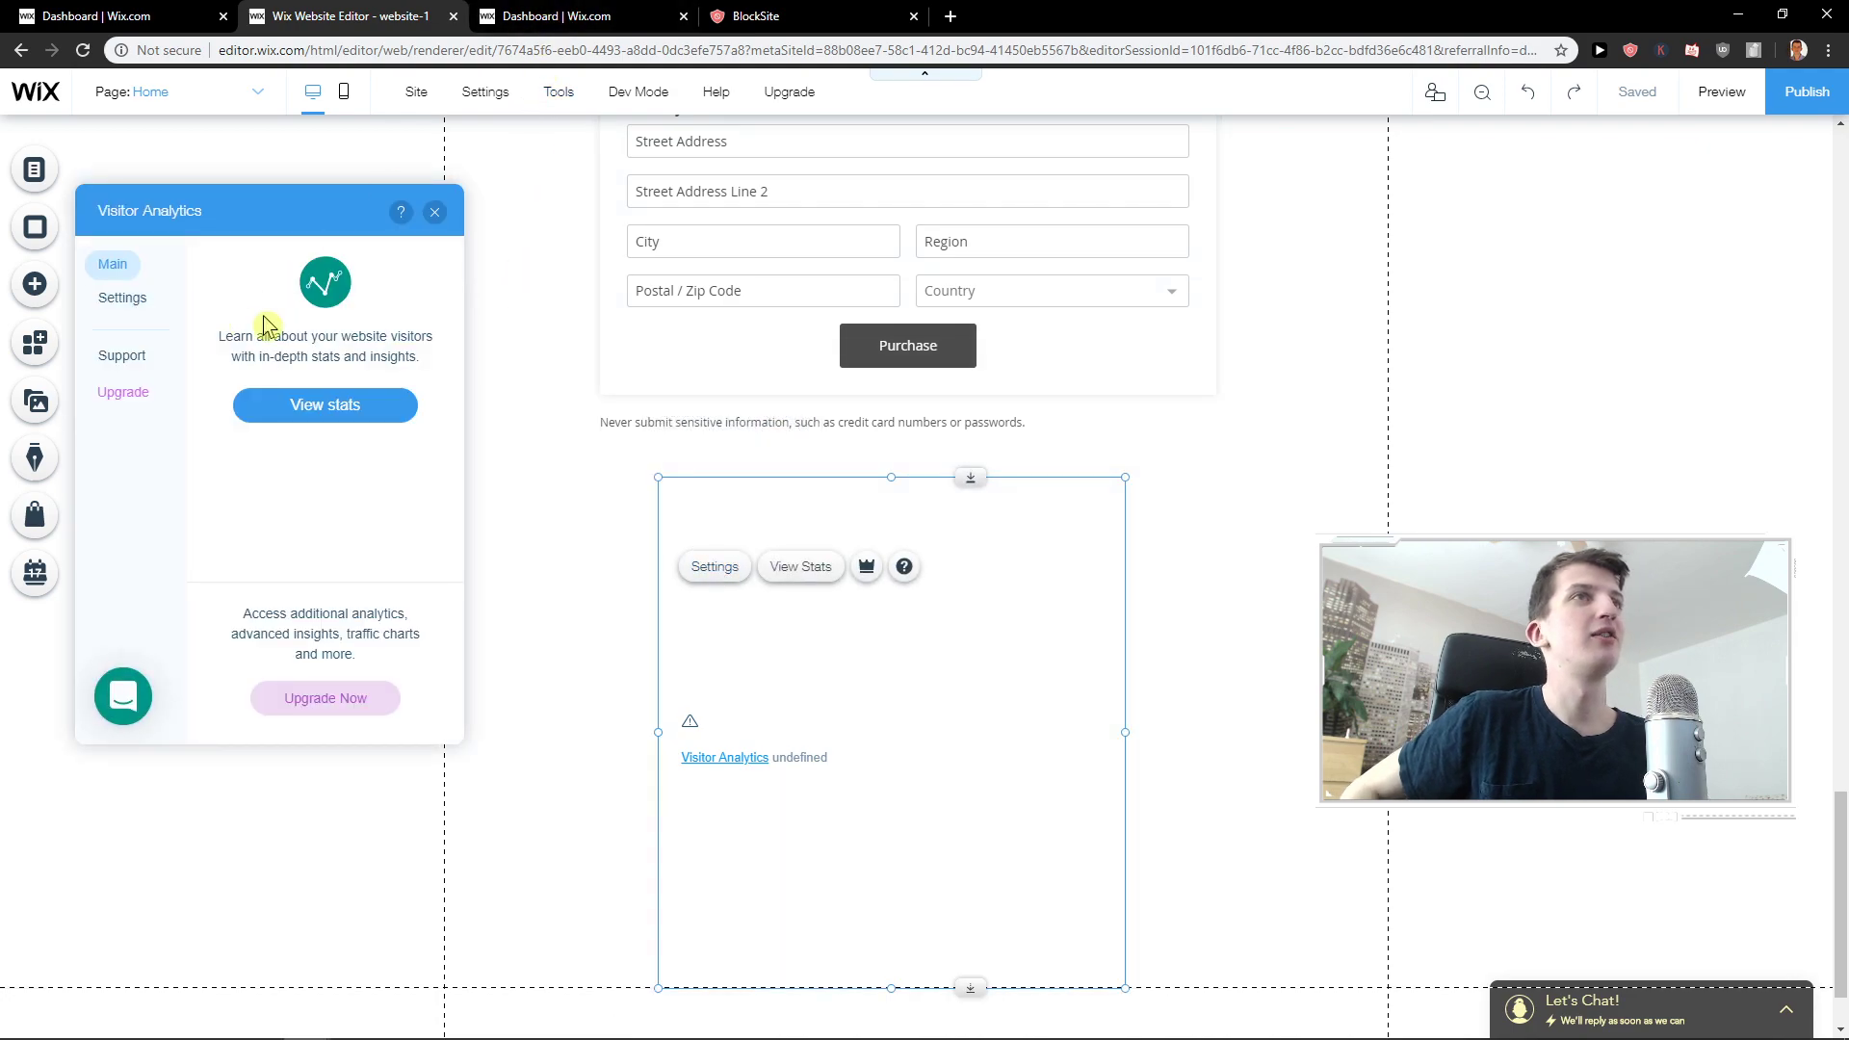
Set the visitor counter to 'All visitors', then open View Stats from the Main tab.
{"action": "left_click", "coordinate": [298, 407]}
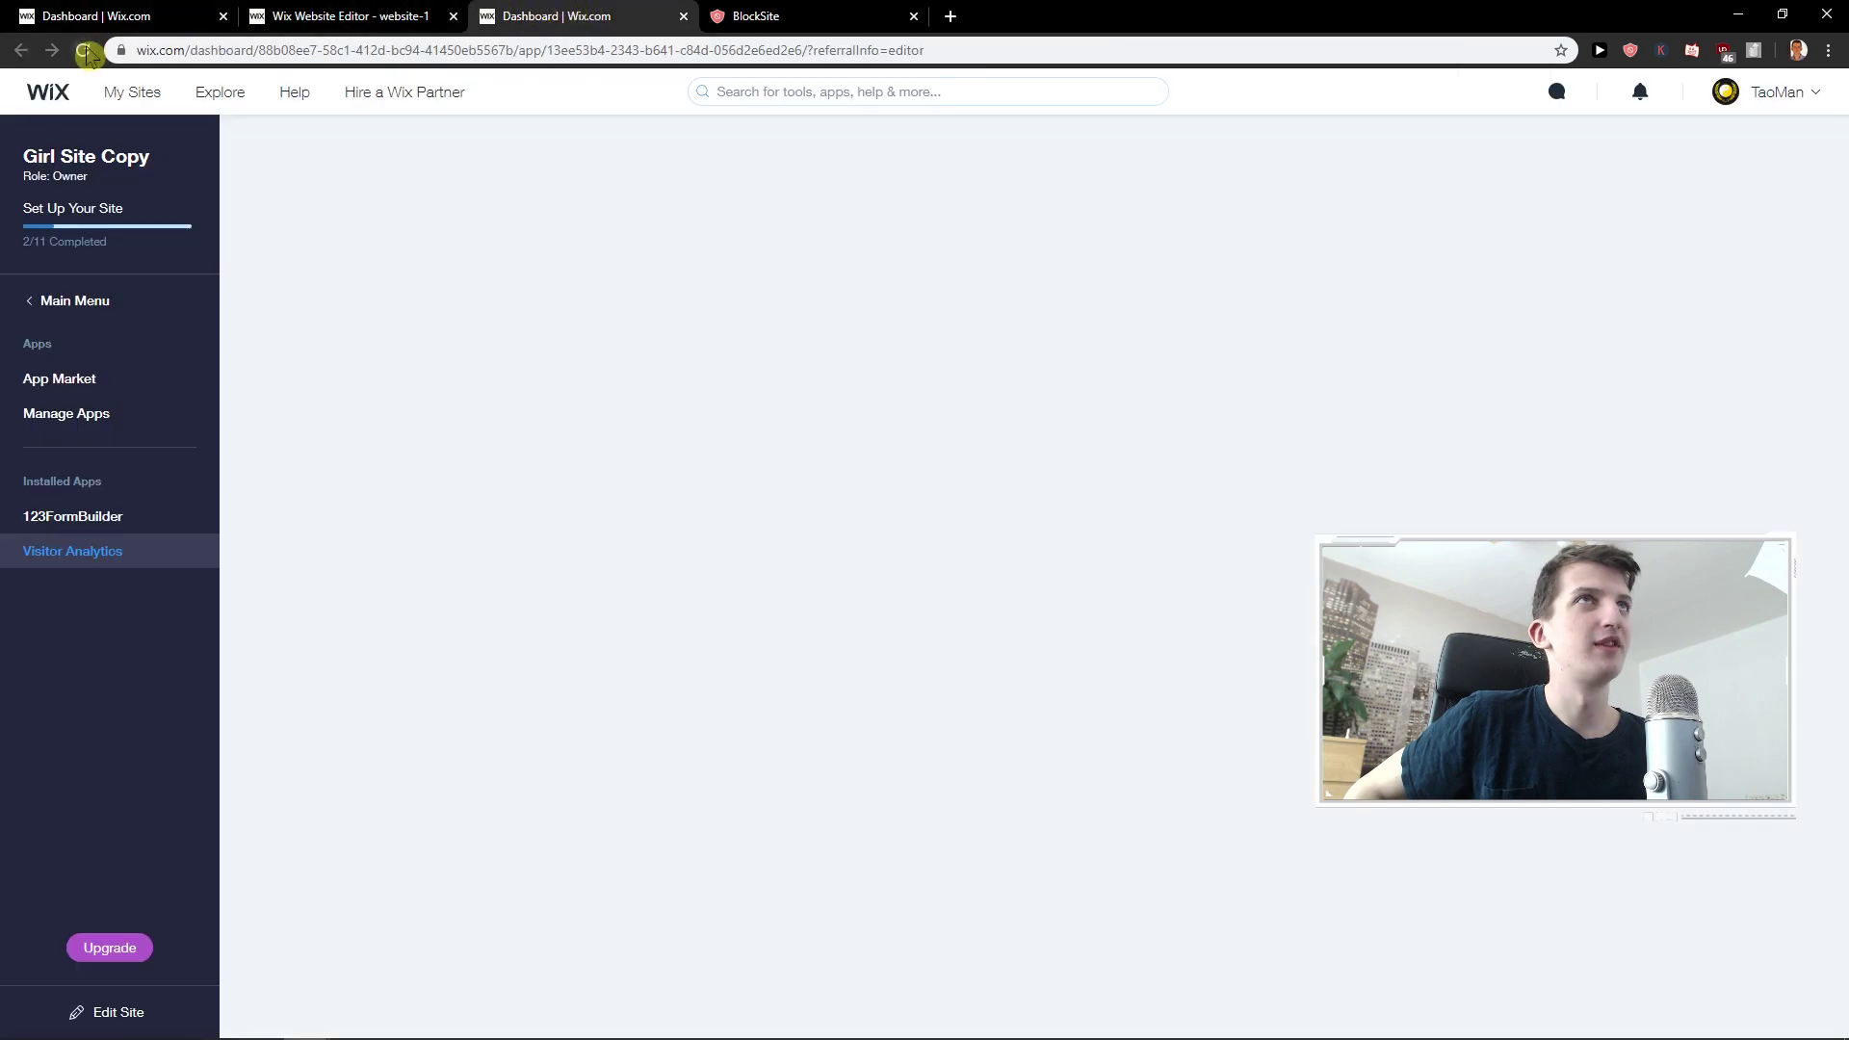
{"action": "left_click", "coordinate": [305, 13]}
{"action": "left_click", "coordinate": [113, 296]}
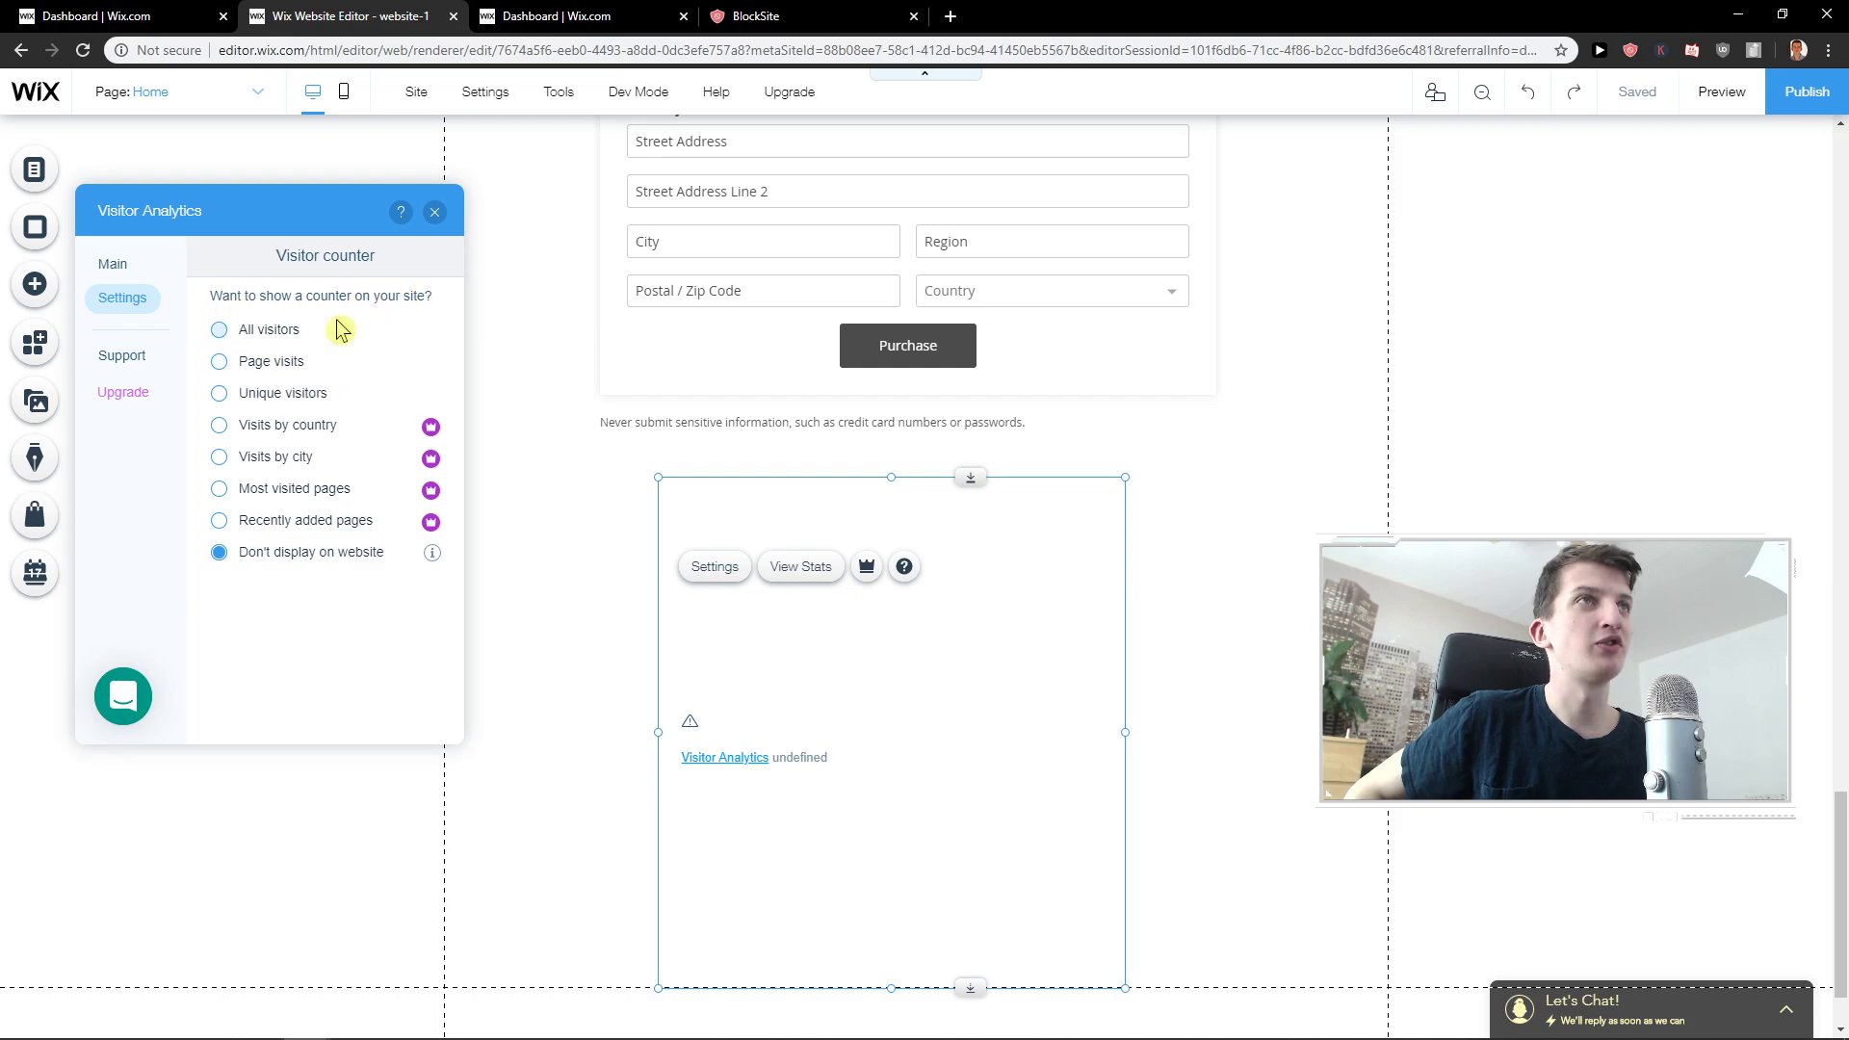
{"action": "left_click", "coordinate": [259, 366]}
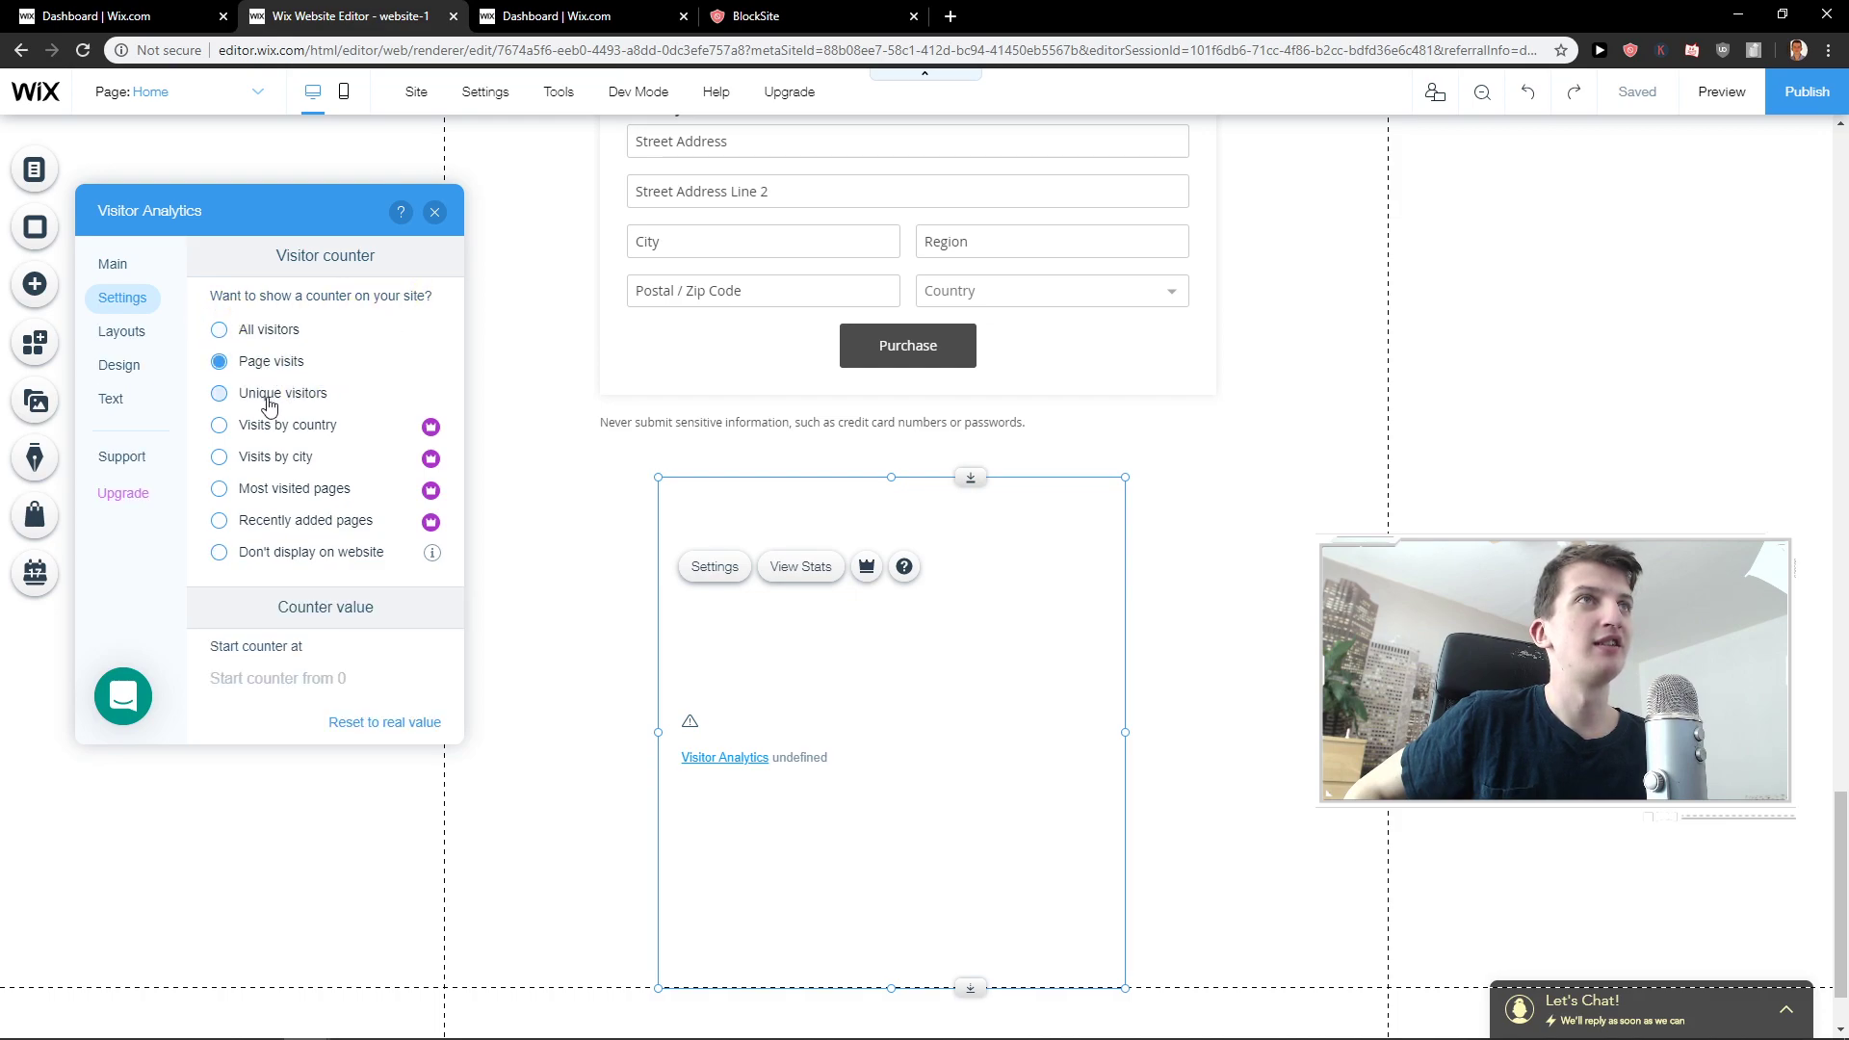
{"action": "left_click", "coordinate": [112, 263]}
{"action": "left_click", "coordinate": [324, 402]}
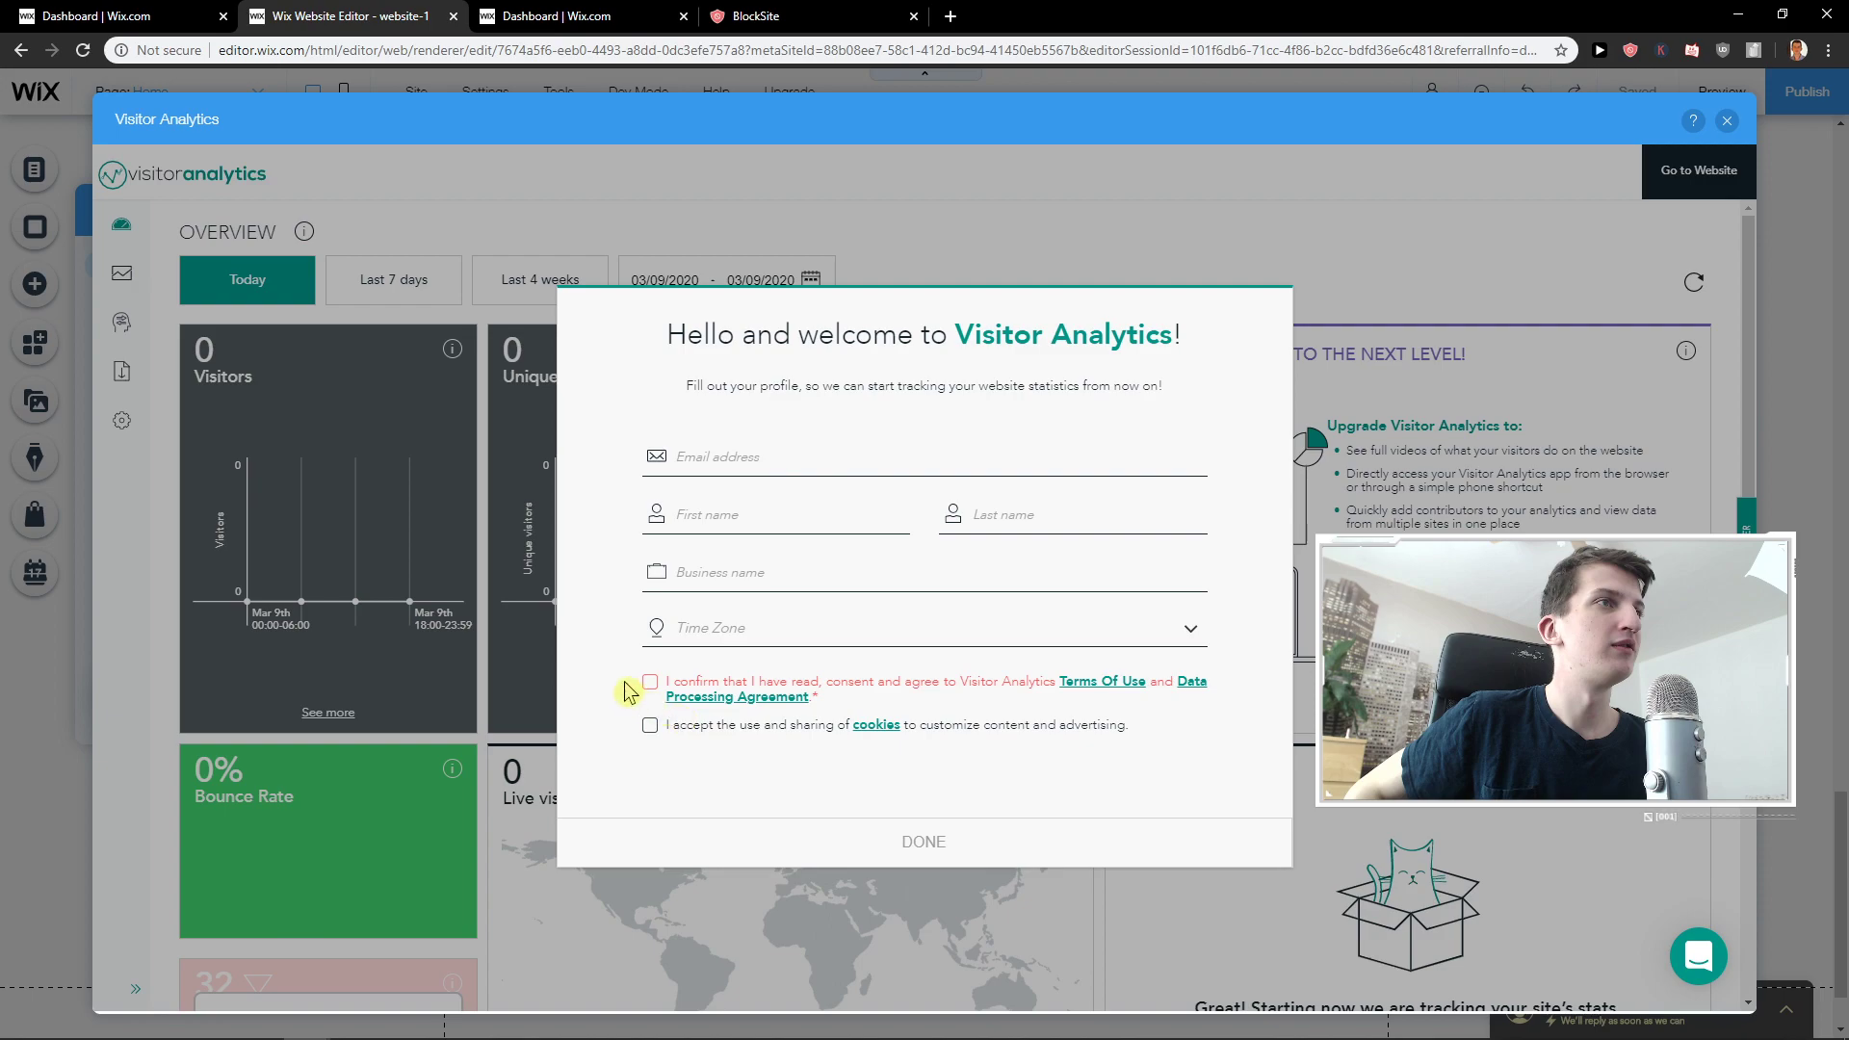
Autofill the profile's e-mail and name fields in the welcome form.
{"action": "left_click", "coordinate": [674, 463]}
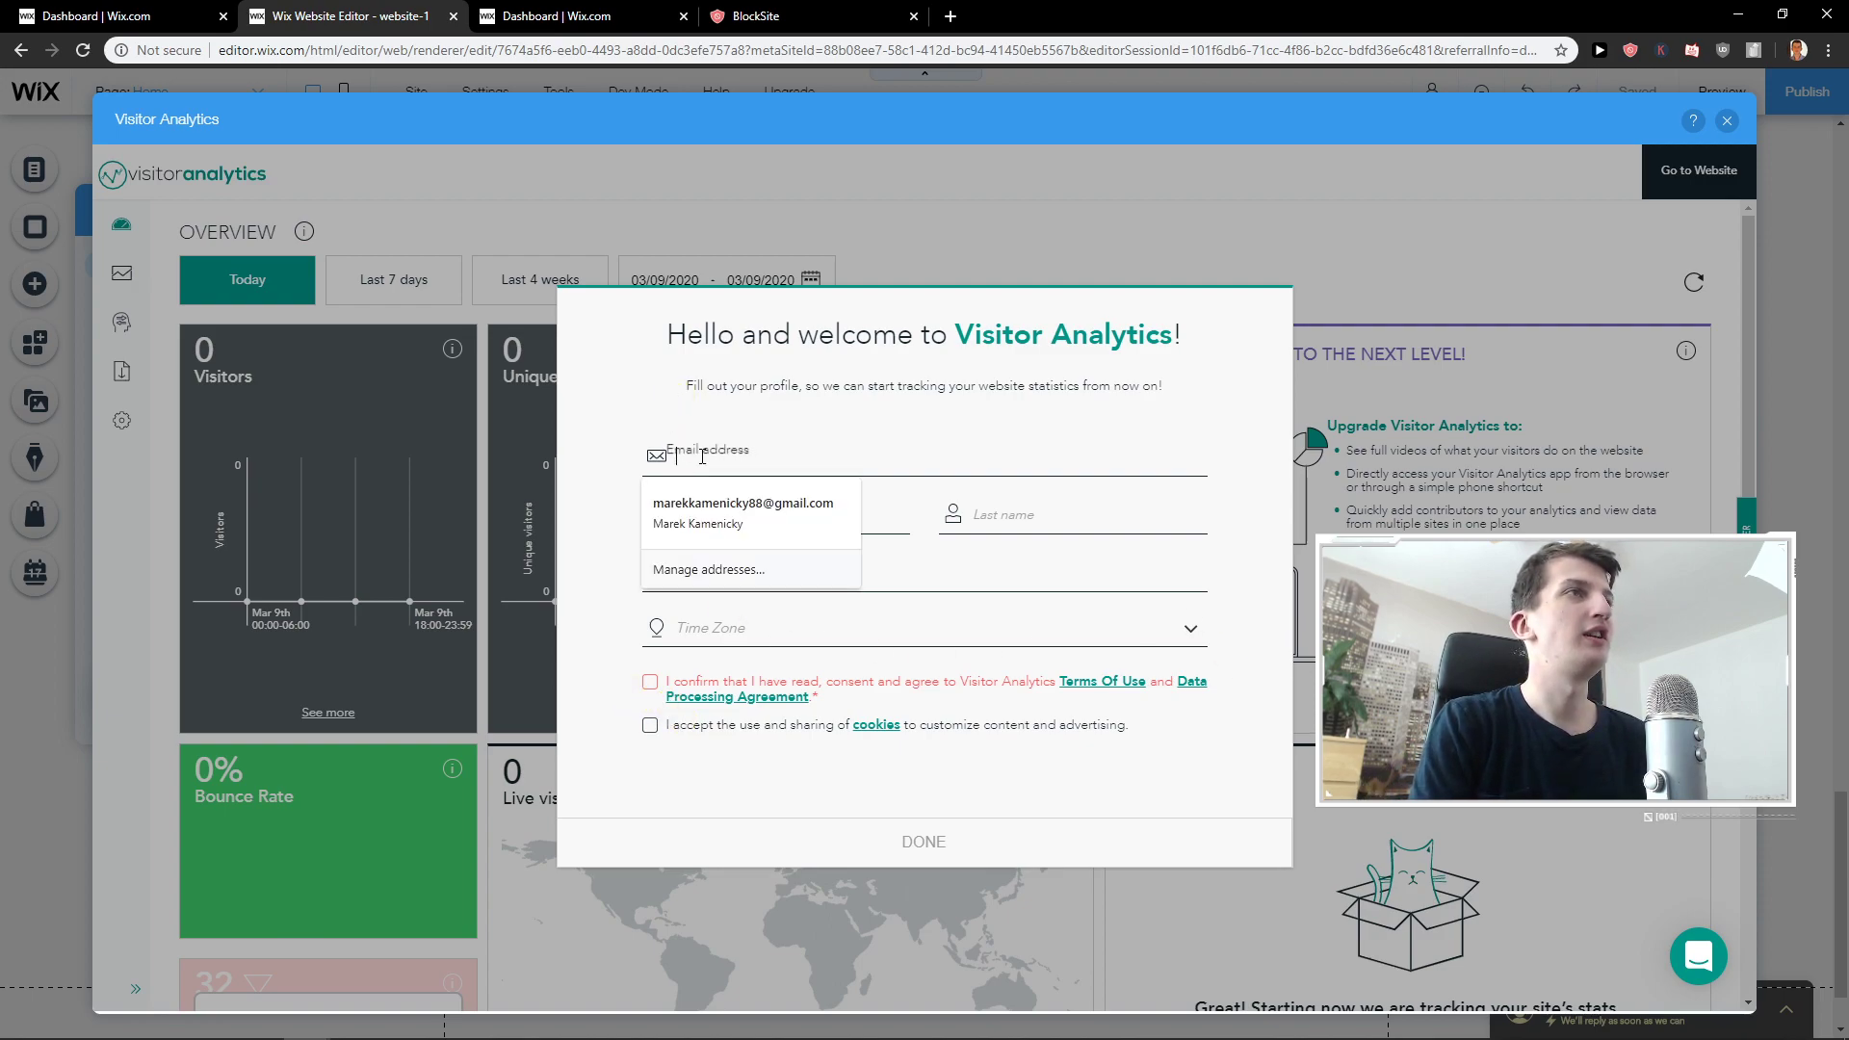
{"action": "left_click", "coordinate": [733, 520]}
{"action": "left_click", "coordinate": [785, 457]}
{"action": "left_click", "coordinate": [795, 457]}
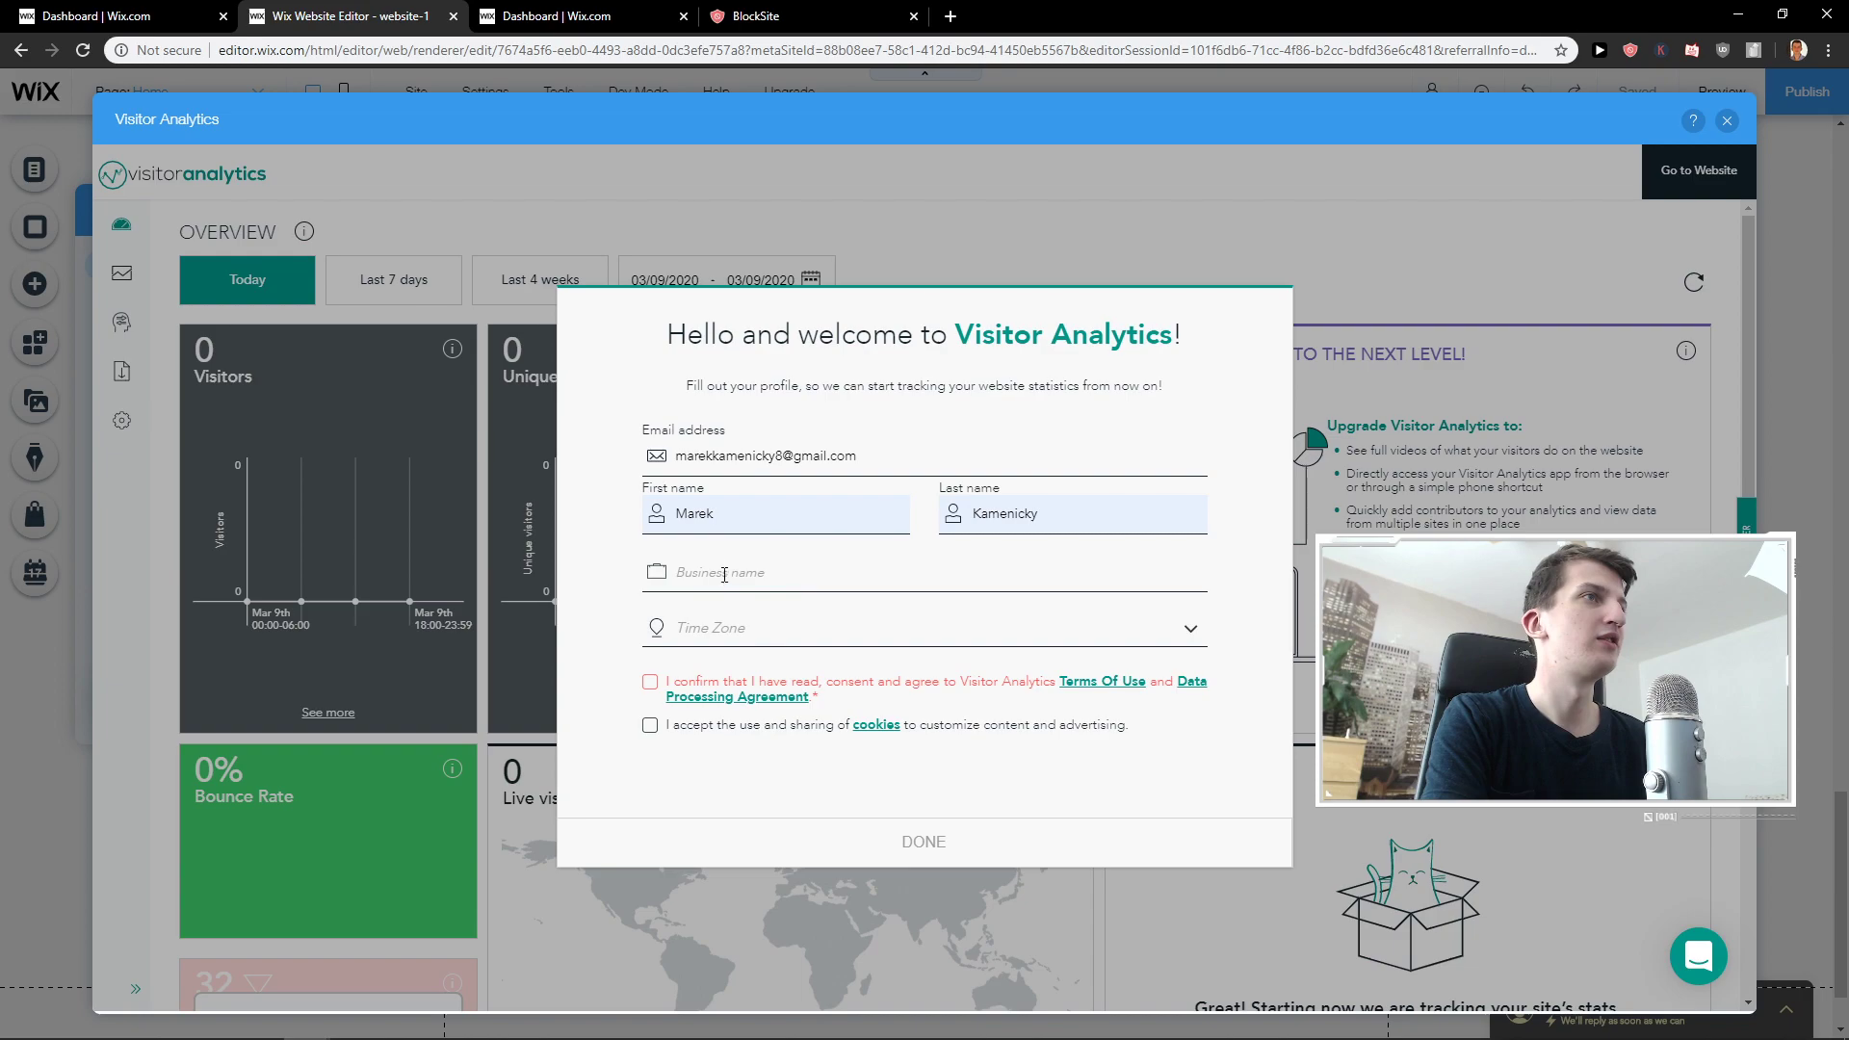
Accept the terms and cookie consents, submit with DONE, and confirm tracking started.
{"action": "left_click", "coordinate": [650, 683]}
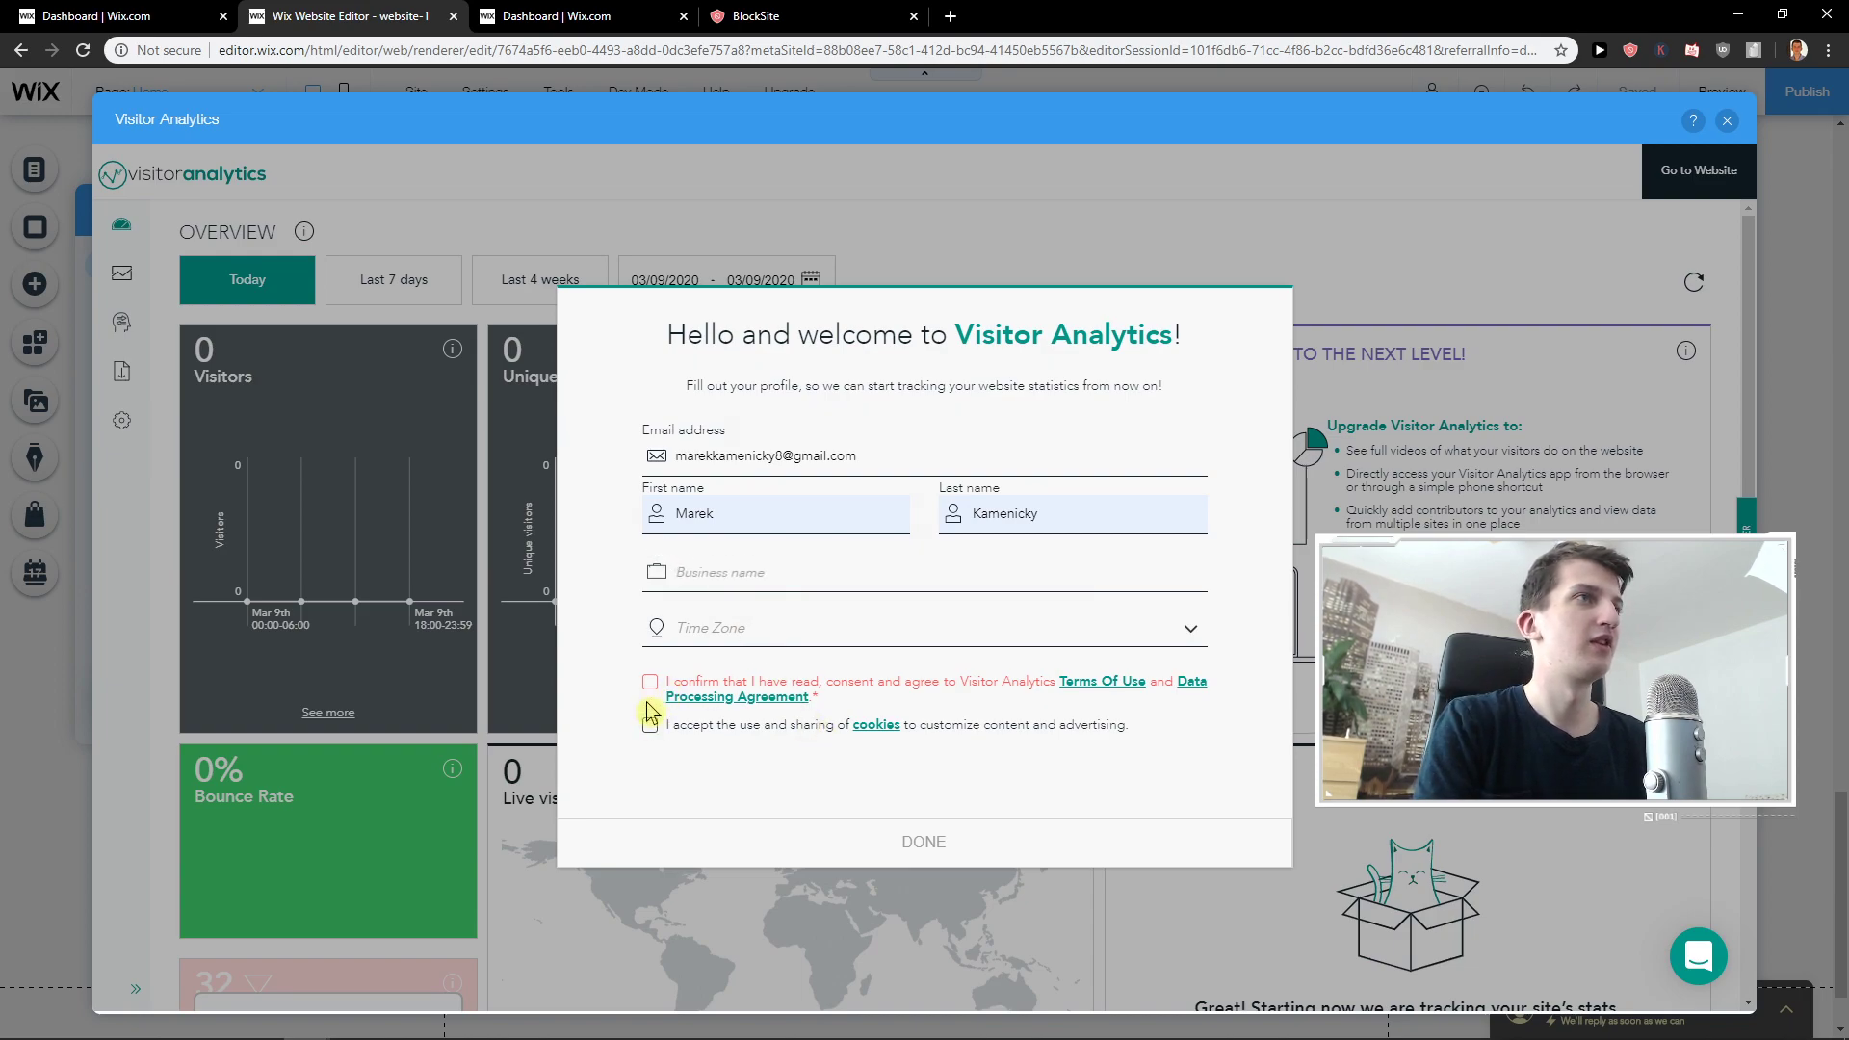
{"action": "left_click", "coordinate": [1042, 513]}
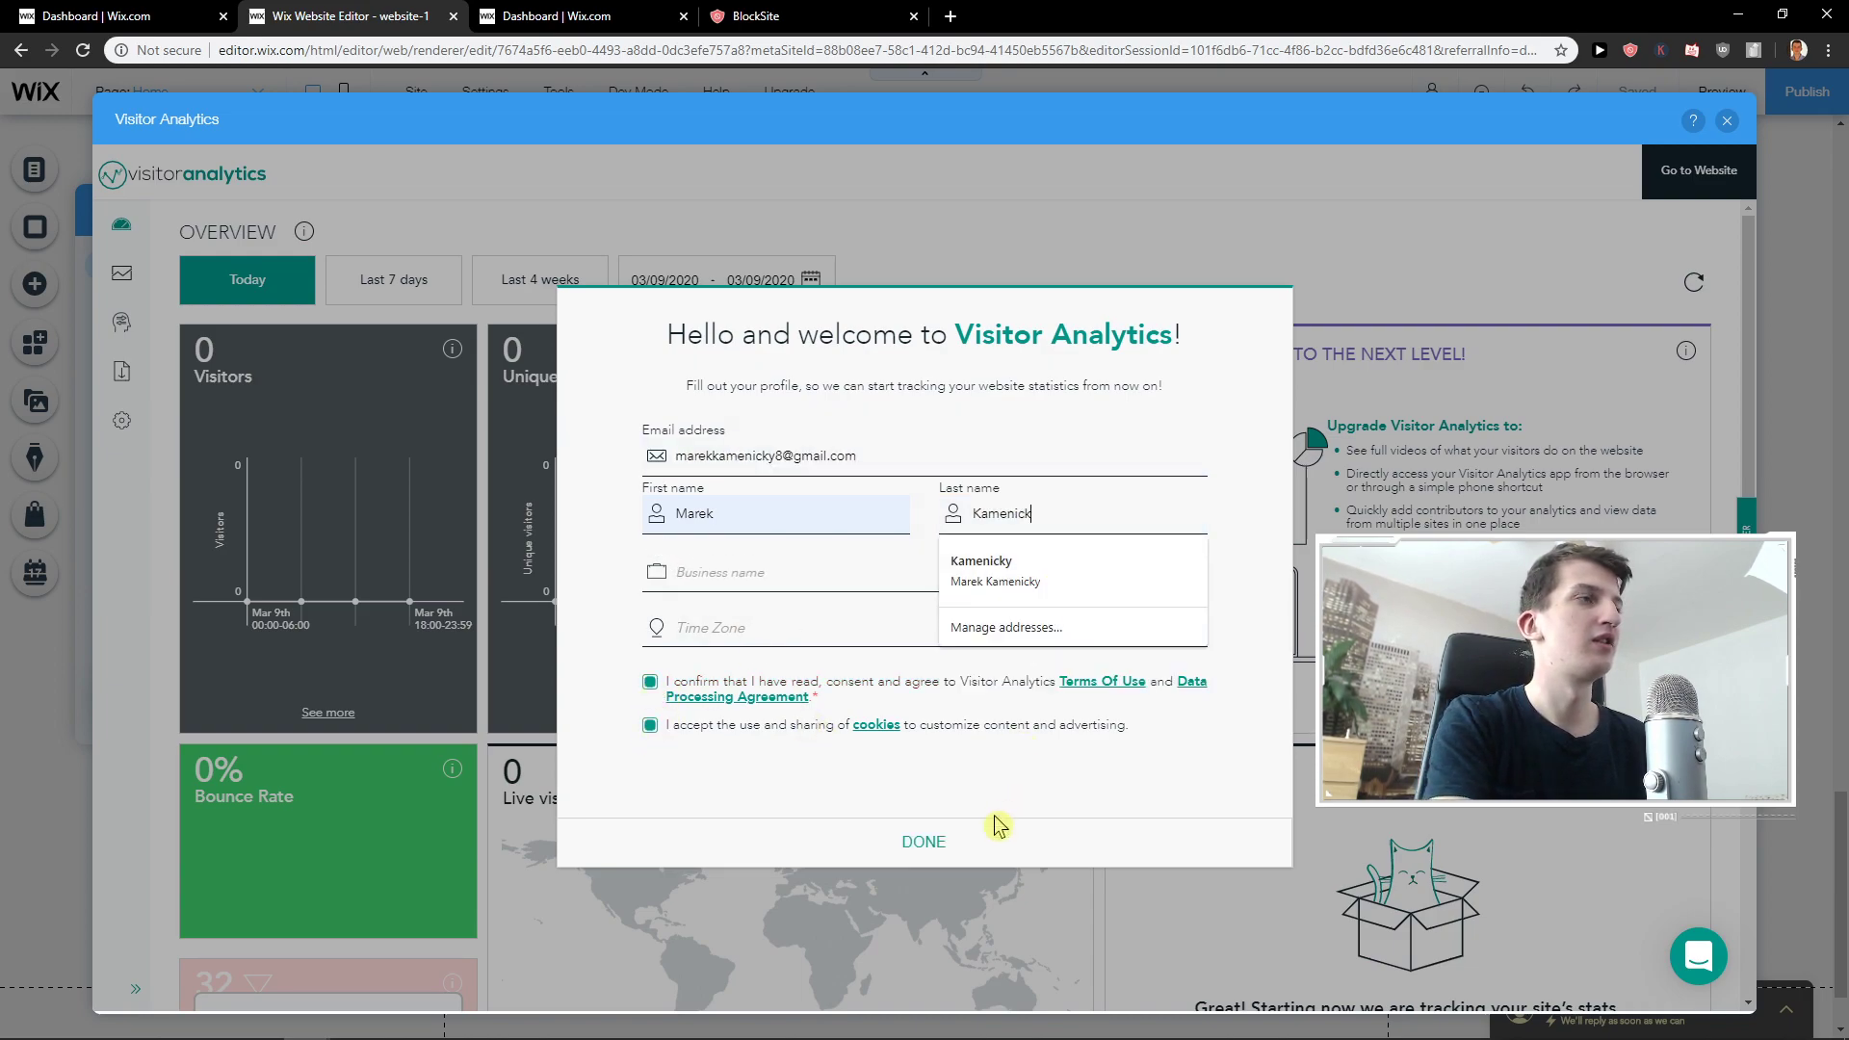
{"action": "left_click", "coordinate": [939, 843]}
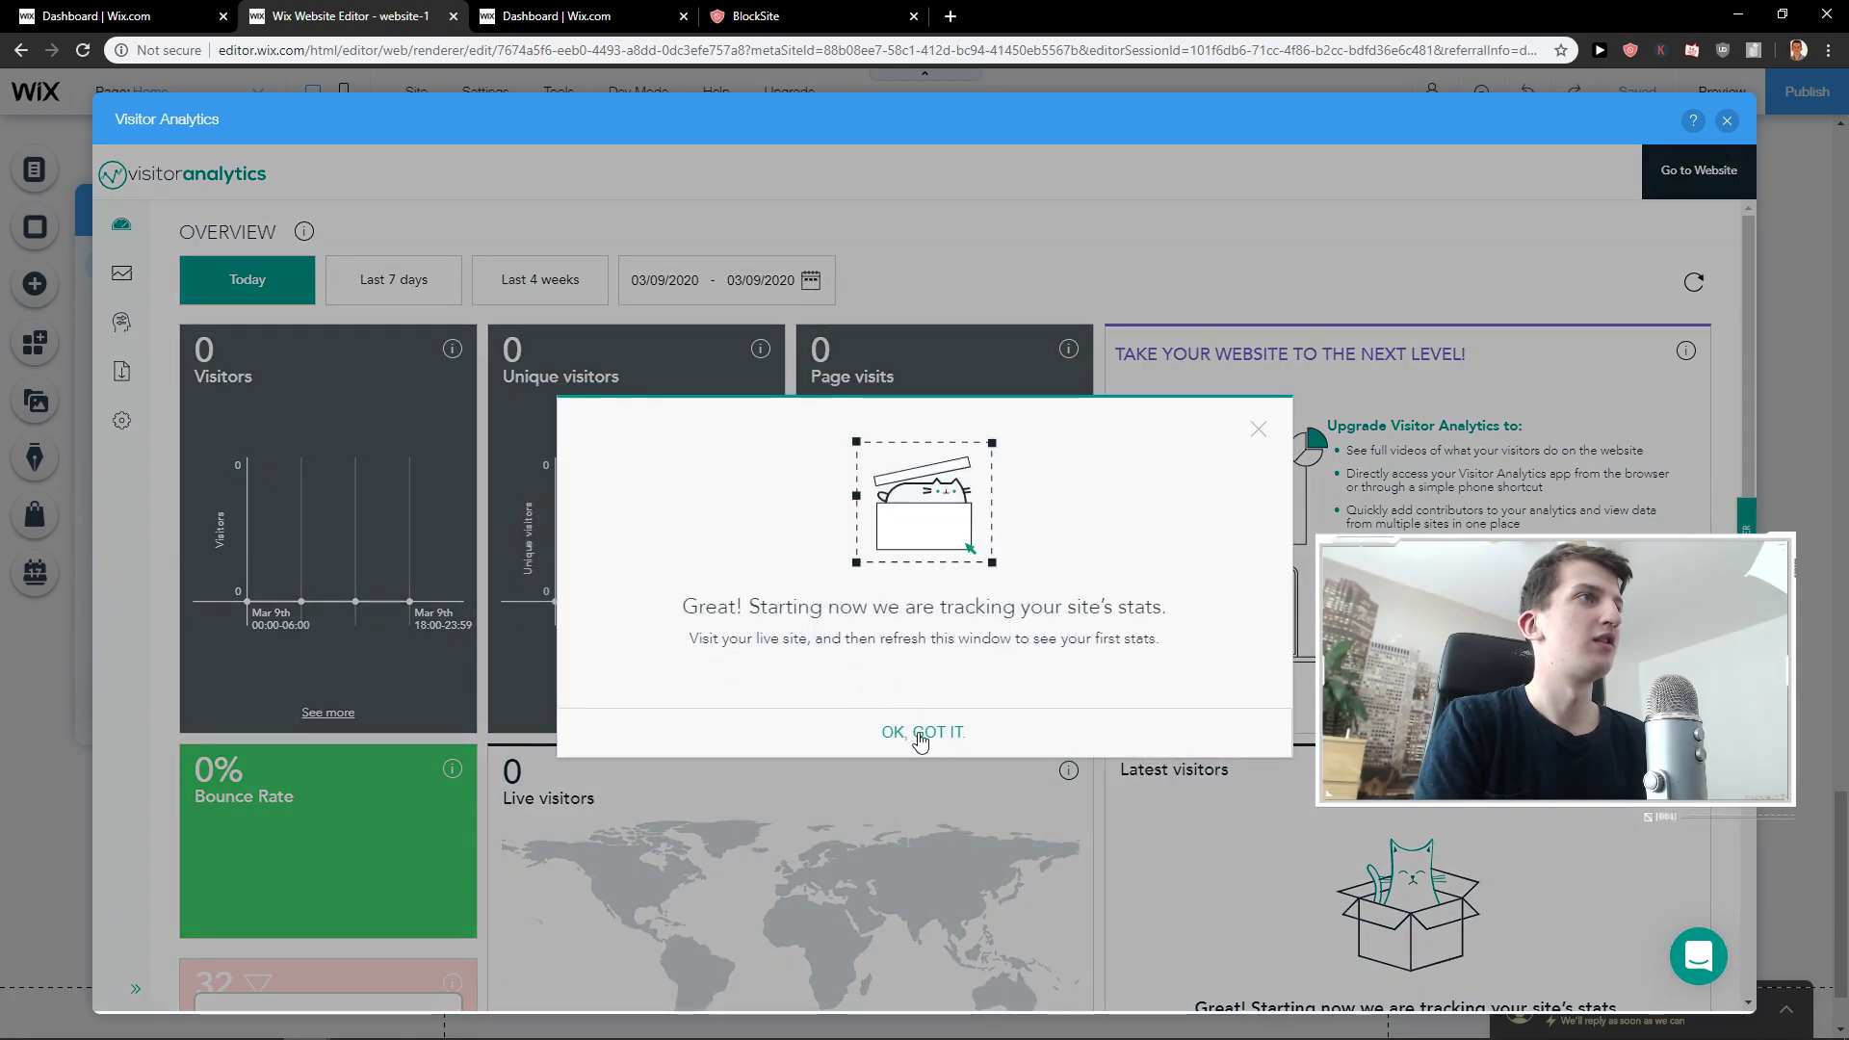
{"action": "left_click", "coordinate": [927, 732]}
{"action": "scroll", "coordinate": [979, 550], "scroll_direction": "down", "scroll_amount": 8}
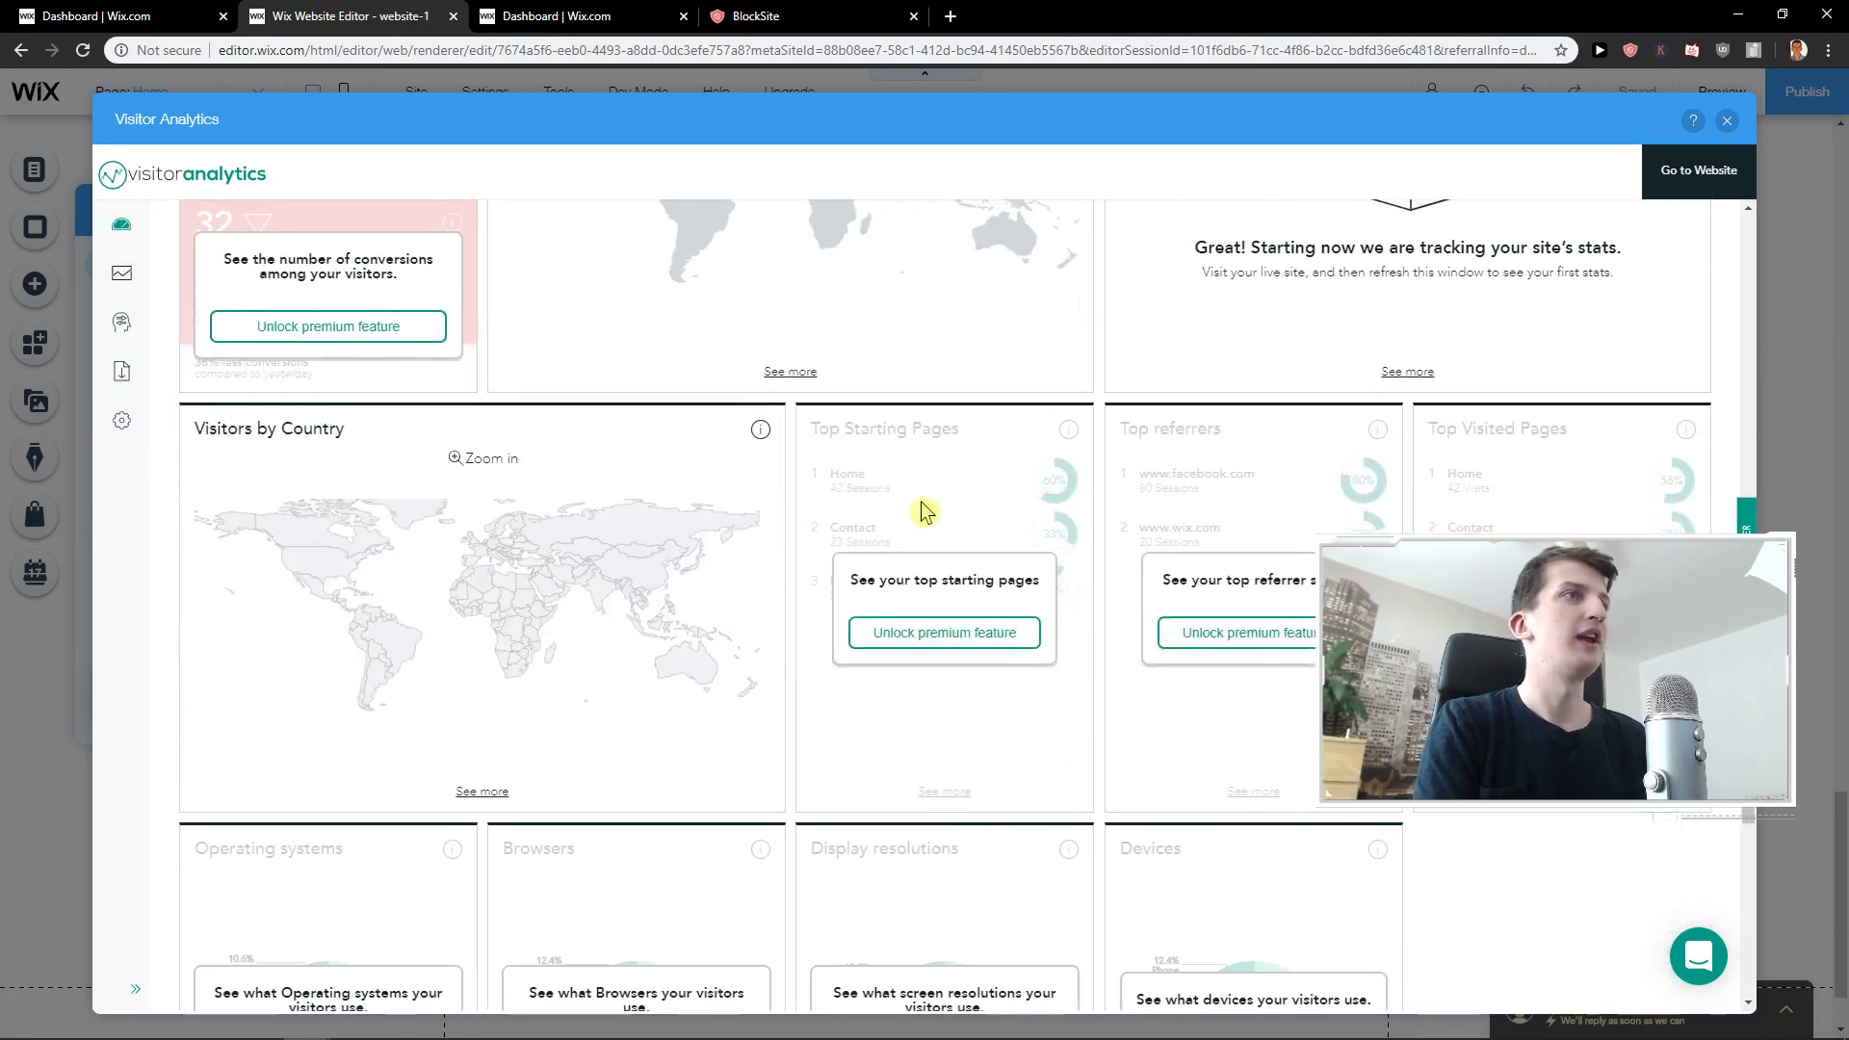
{"action": "scroll", "coordinate": [921, 509], "scroll_direction": "up", "scroll_amount": 7}
{"action": "scroll", "coordinate": [798, 525], "scroll_direction": "up", "scroll_amount": 1}
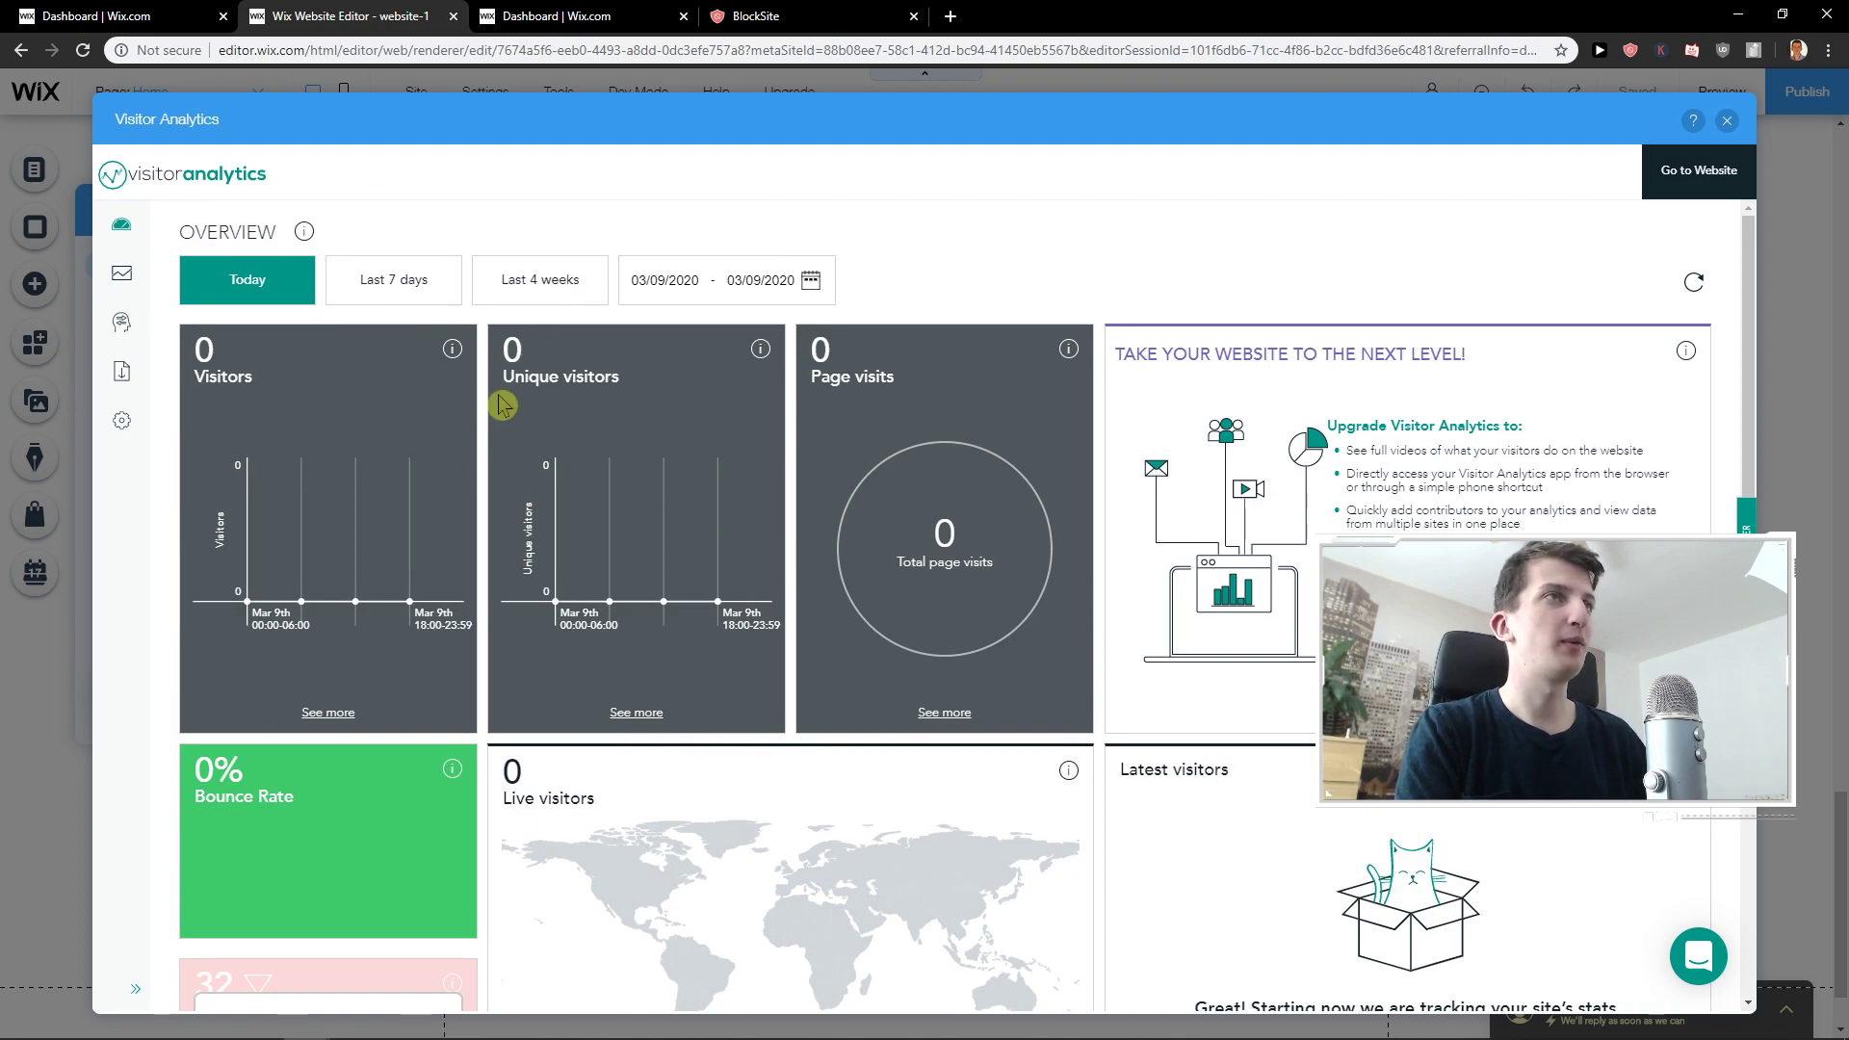
{"action": "scroll", "coordinate": [412, 374], "scroll_direction": "down", "scroll_amount": 7}
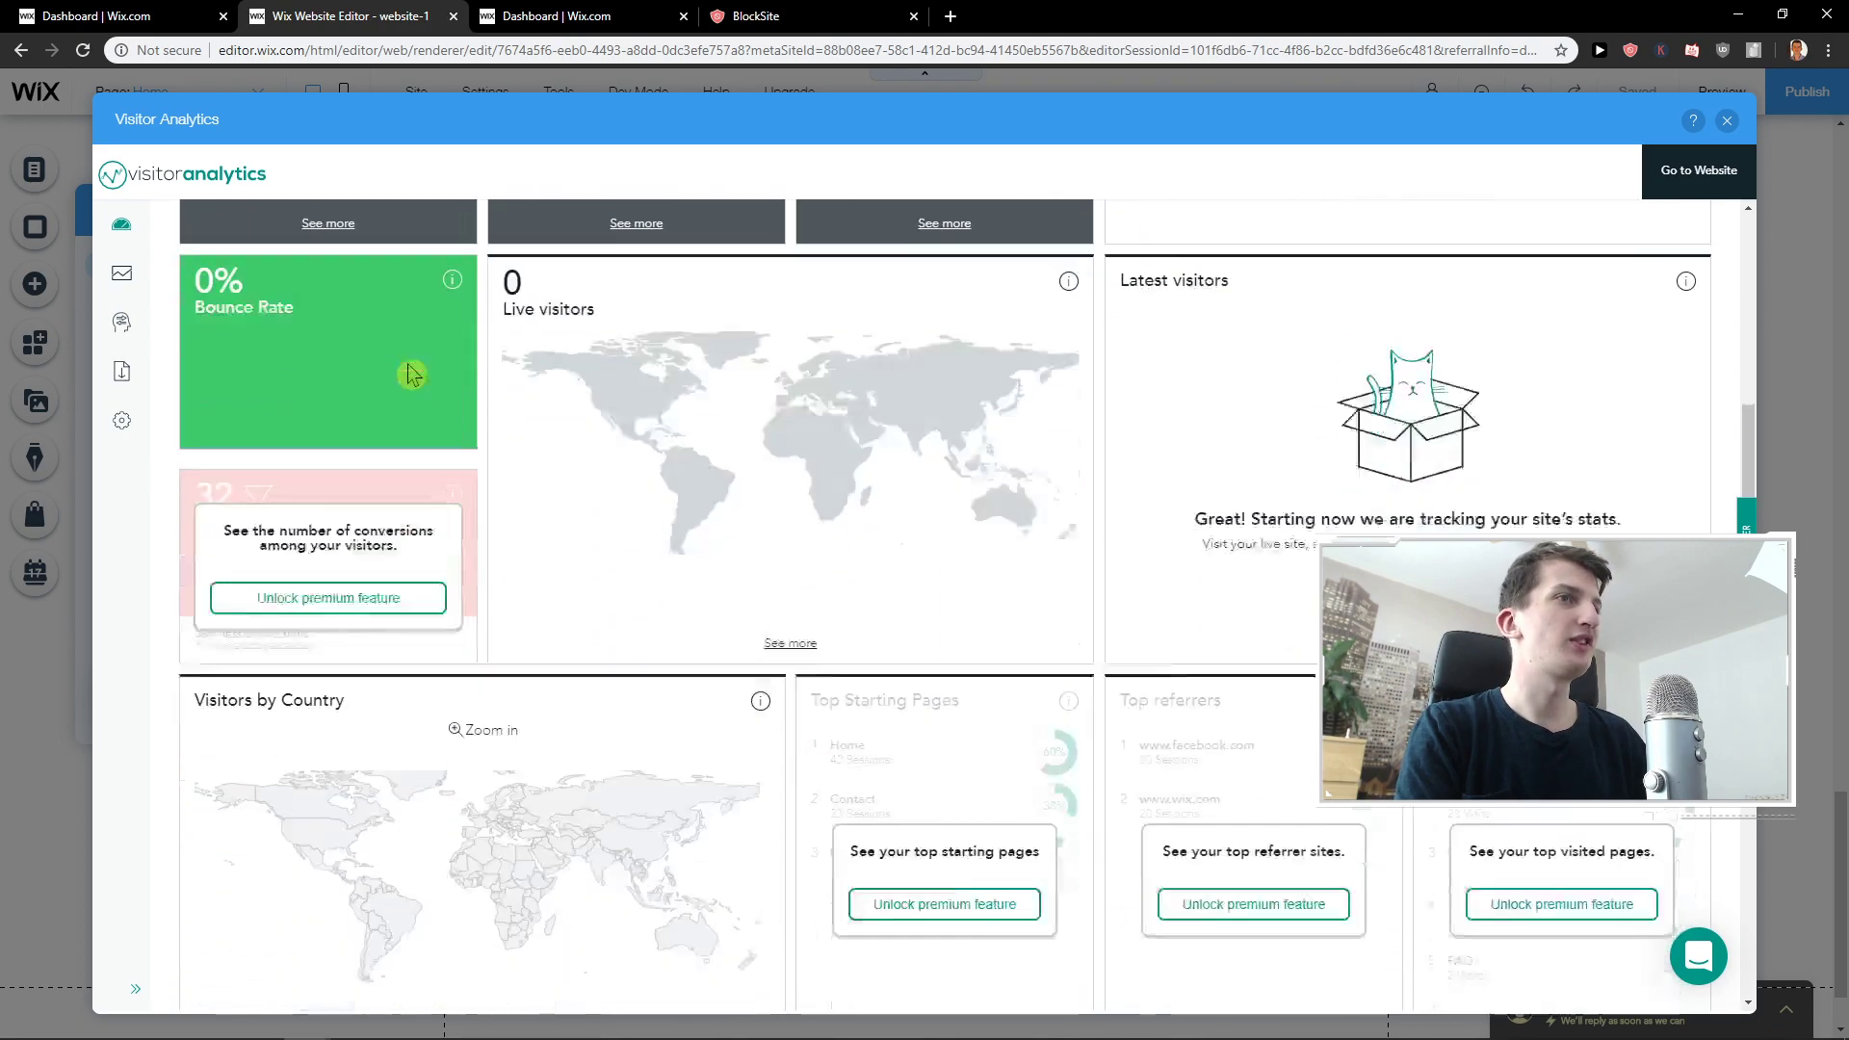
{"action": "scroll", "coordinate": [412, 374], "scroll_direction": "up", "scroll_amount": 2}
{"action": "scroll", "coordinate": [412, 374], "scroll_direction": "up", "scroll_amount": 5}
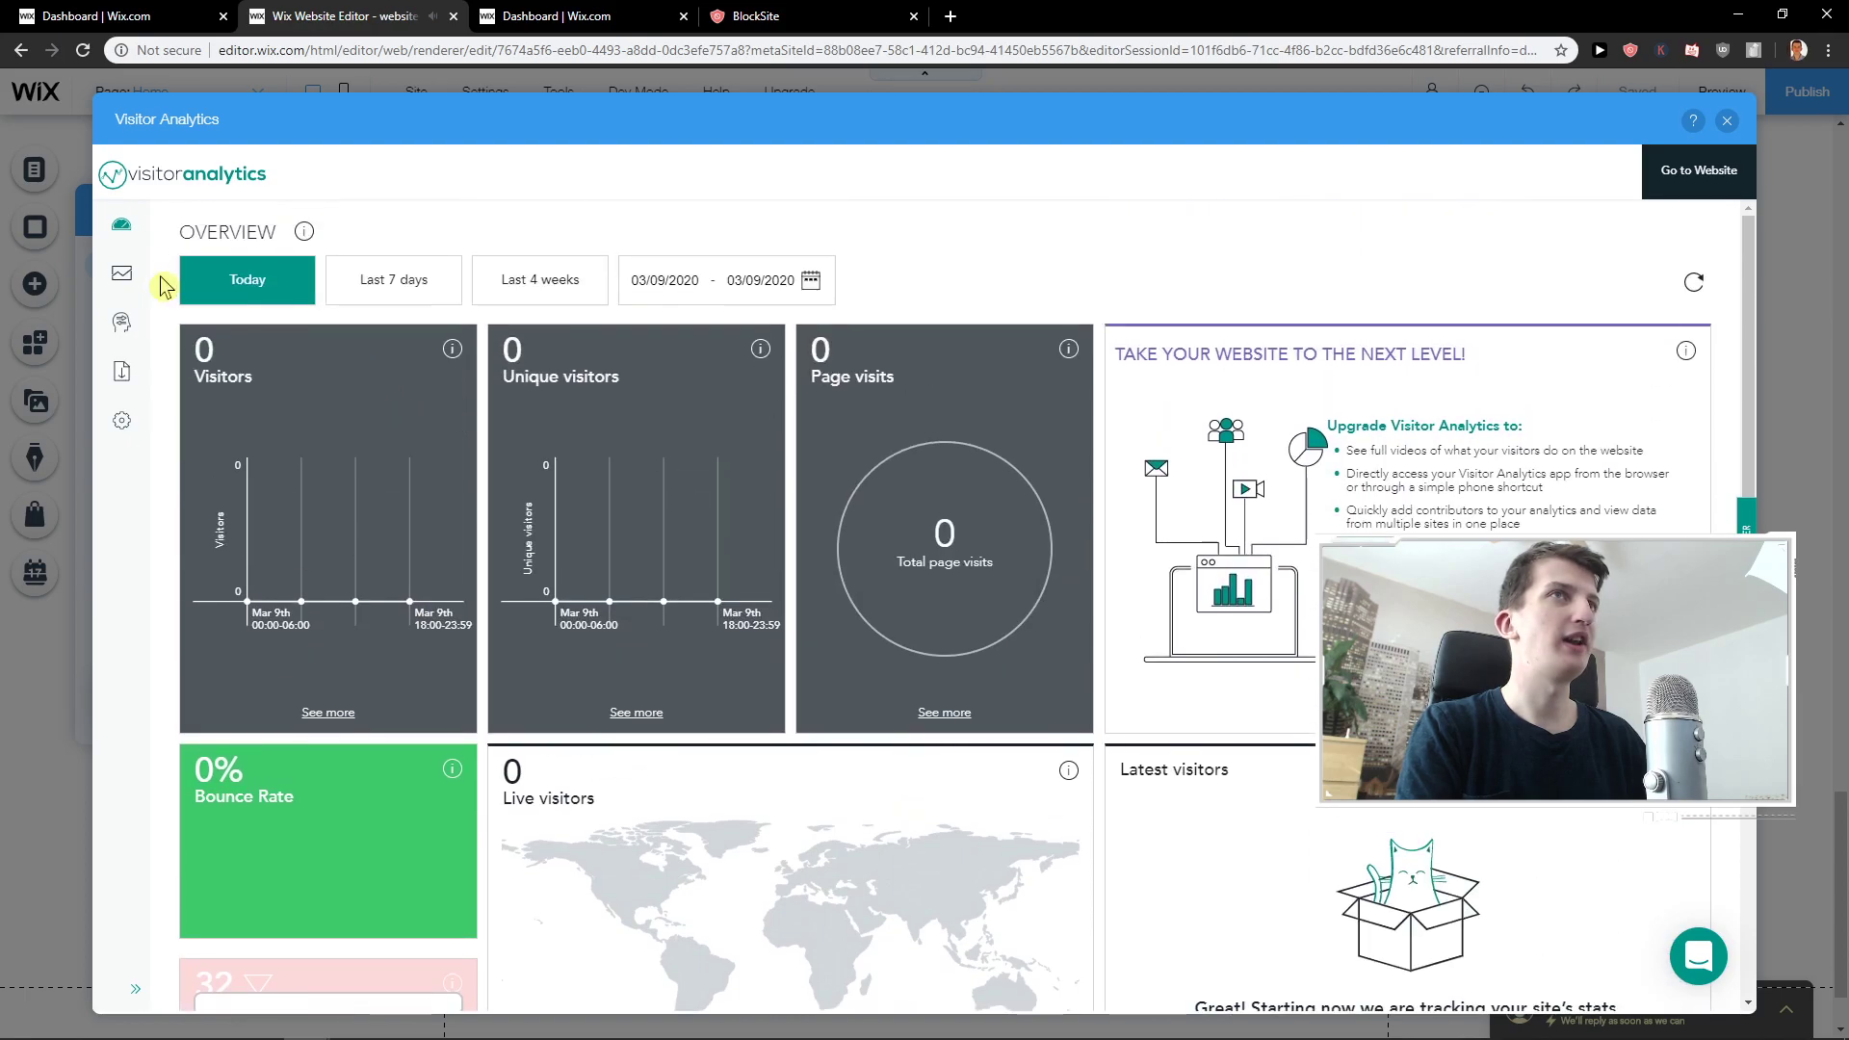
{"action": "left_click", "coordinate": [125, 277]}
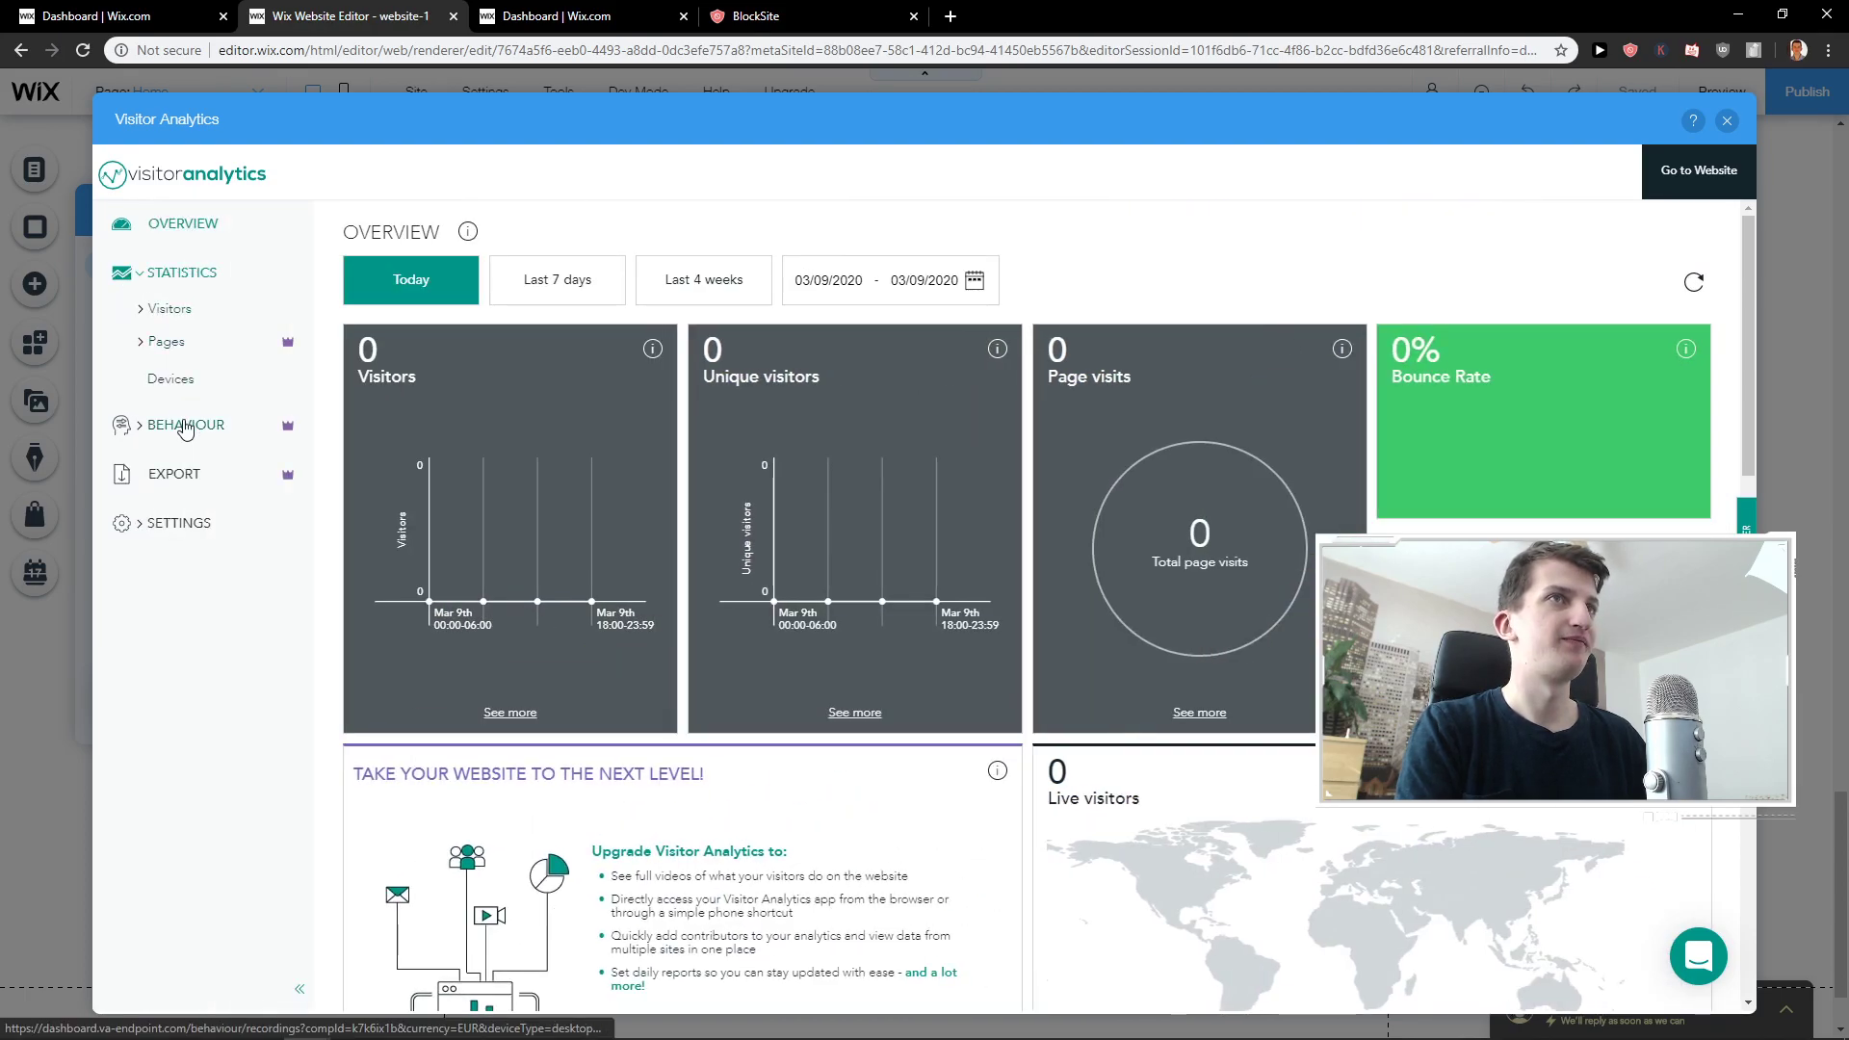
{"action": "left_click", "coordinate": [183, 424]}
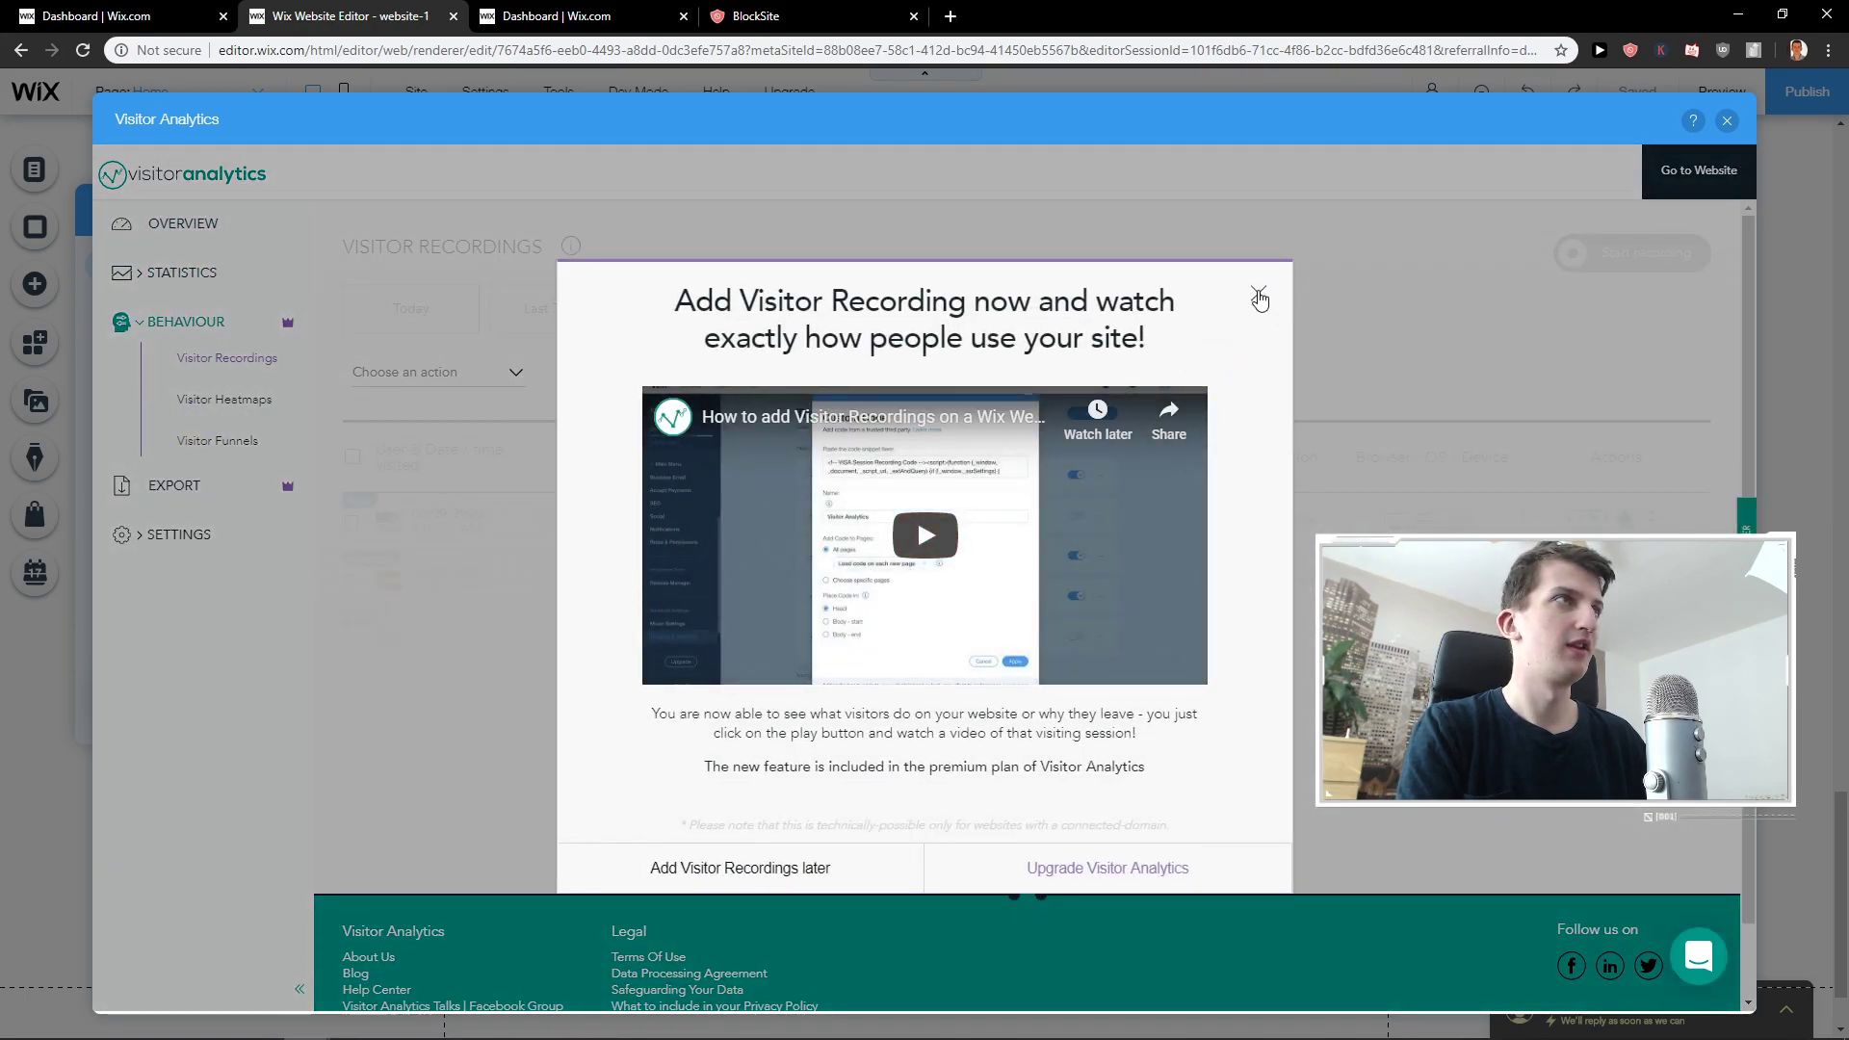
{"action": "left_click", "coordinate": [1258, 294]}
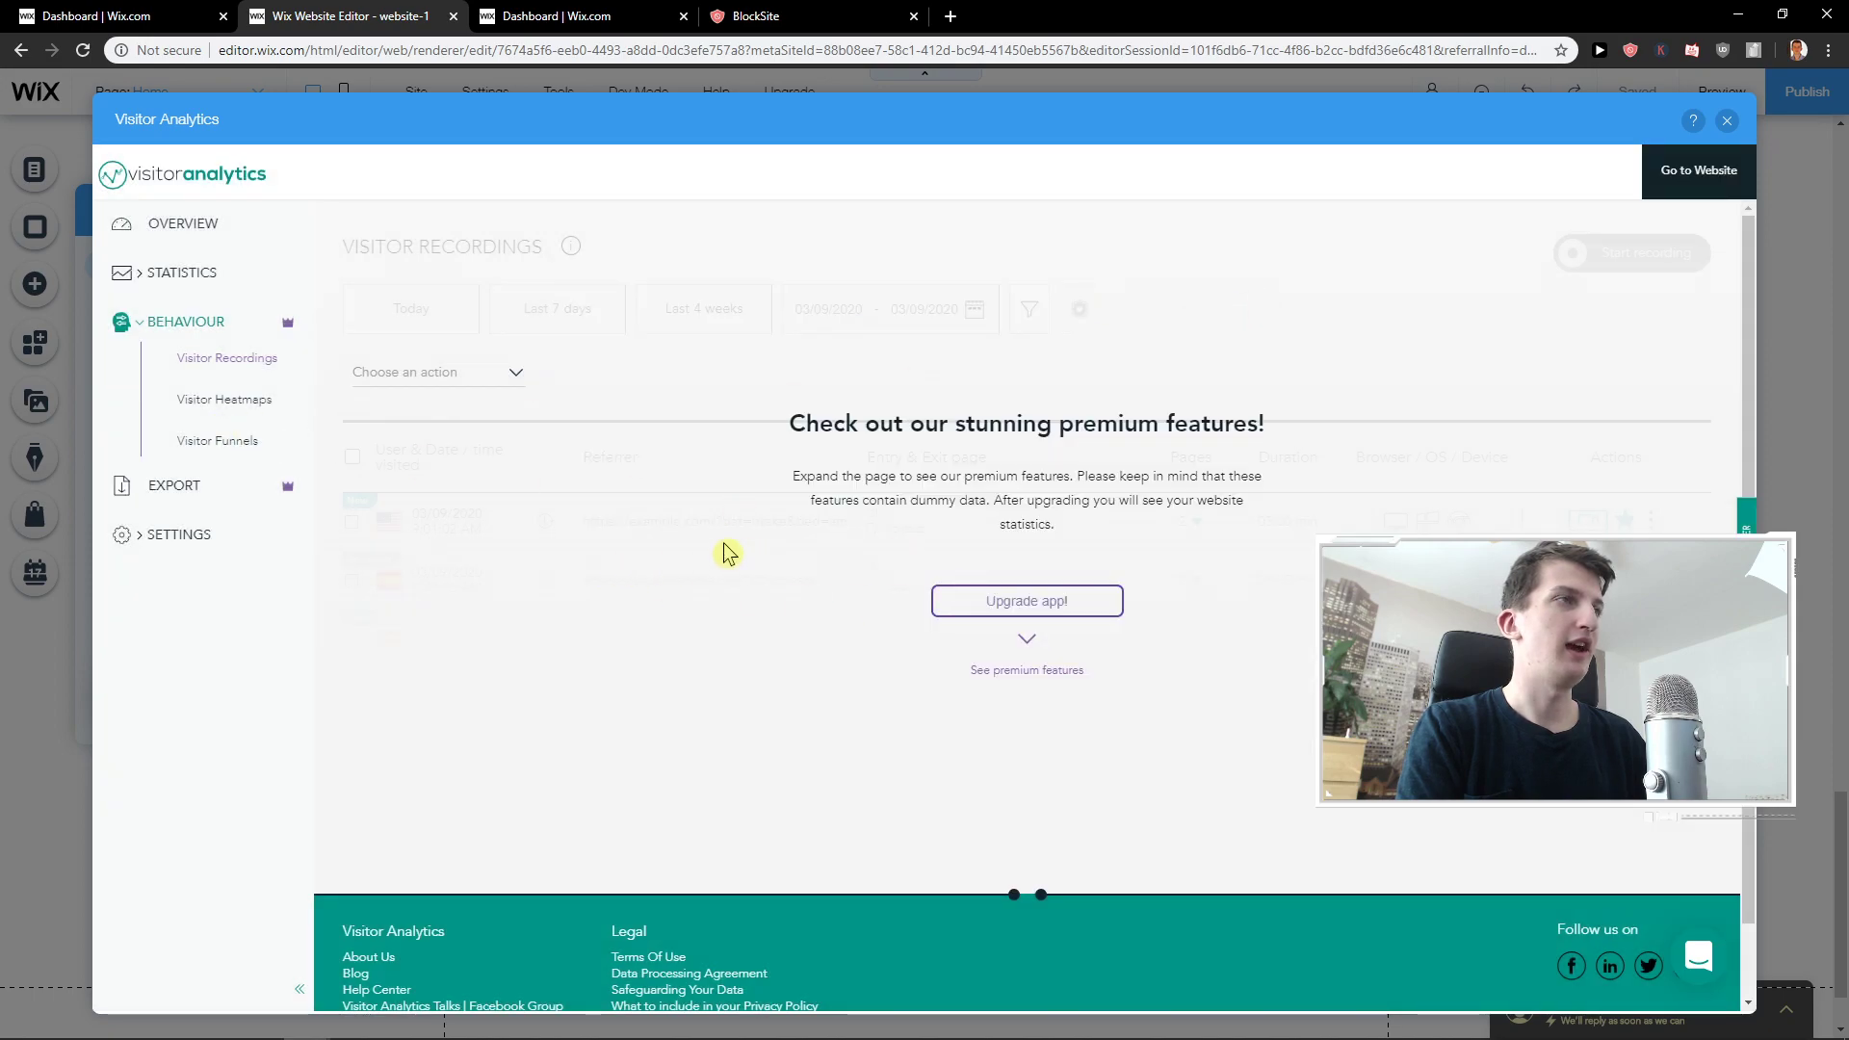
{"action": "left_click", "coordinate": [179, 238]}
{"action": "scroll", "coordinate": [1063, 546], "scroll_direction": "down", "scroll_amount": 6}
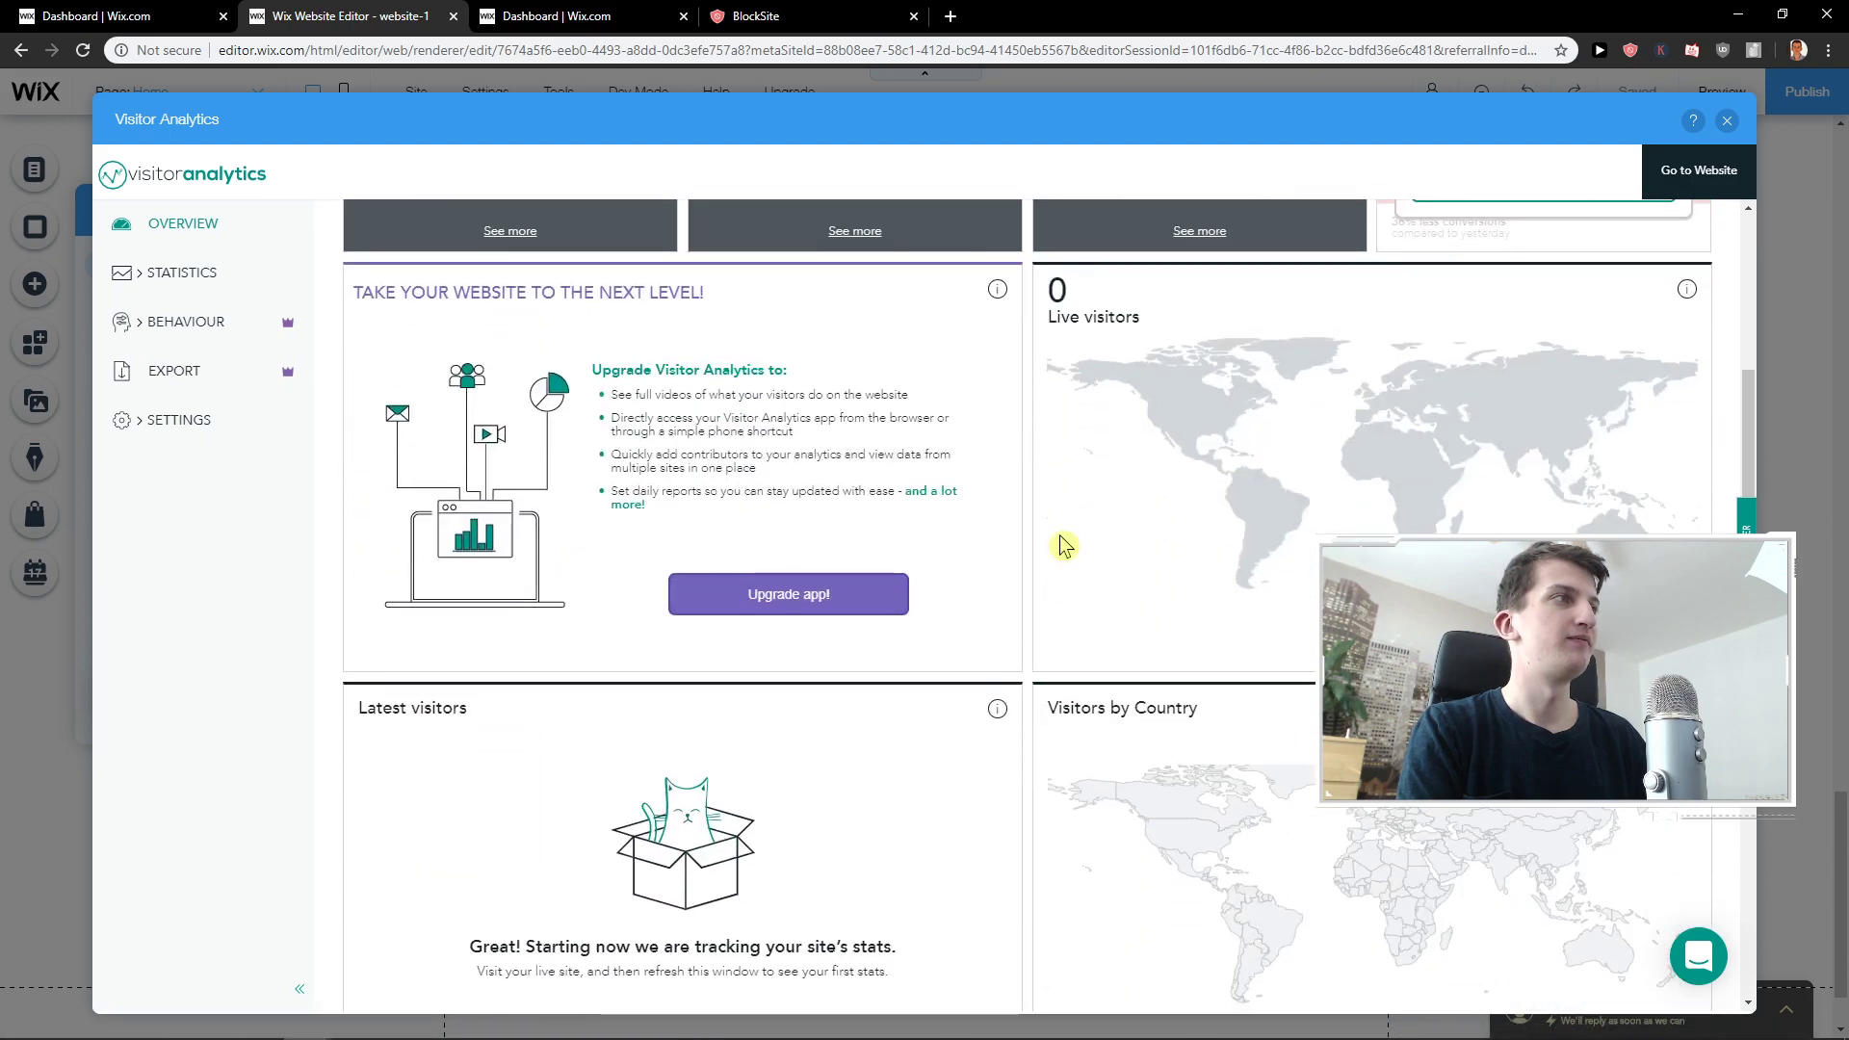
{"action": "scroll", "coordinate": [1063, 546], "scroll_direction": "down", "scroll_amount": 12}
{"action": "scroll", "coordinate": [1011, 568], "scroll_direction": "up", "scroll_amount": 10}
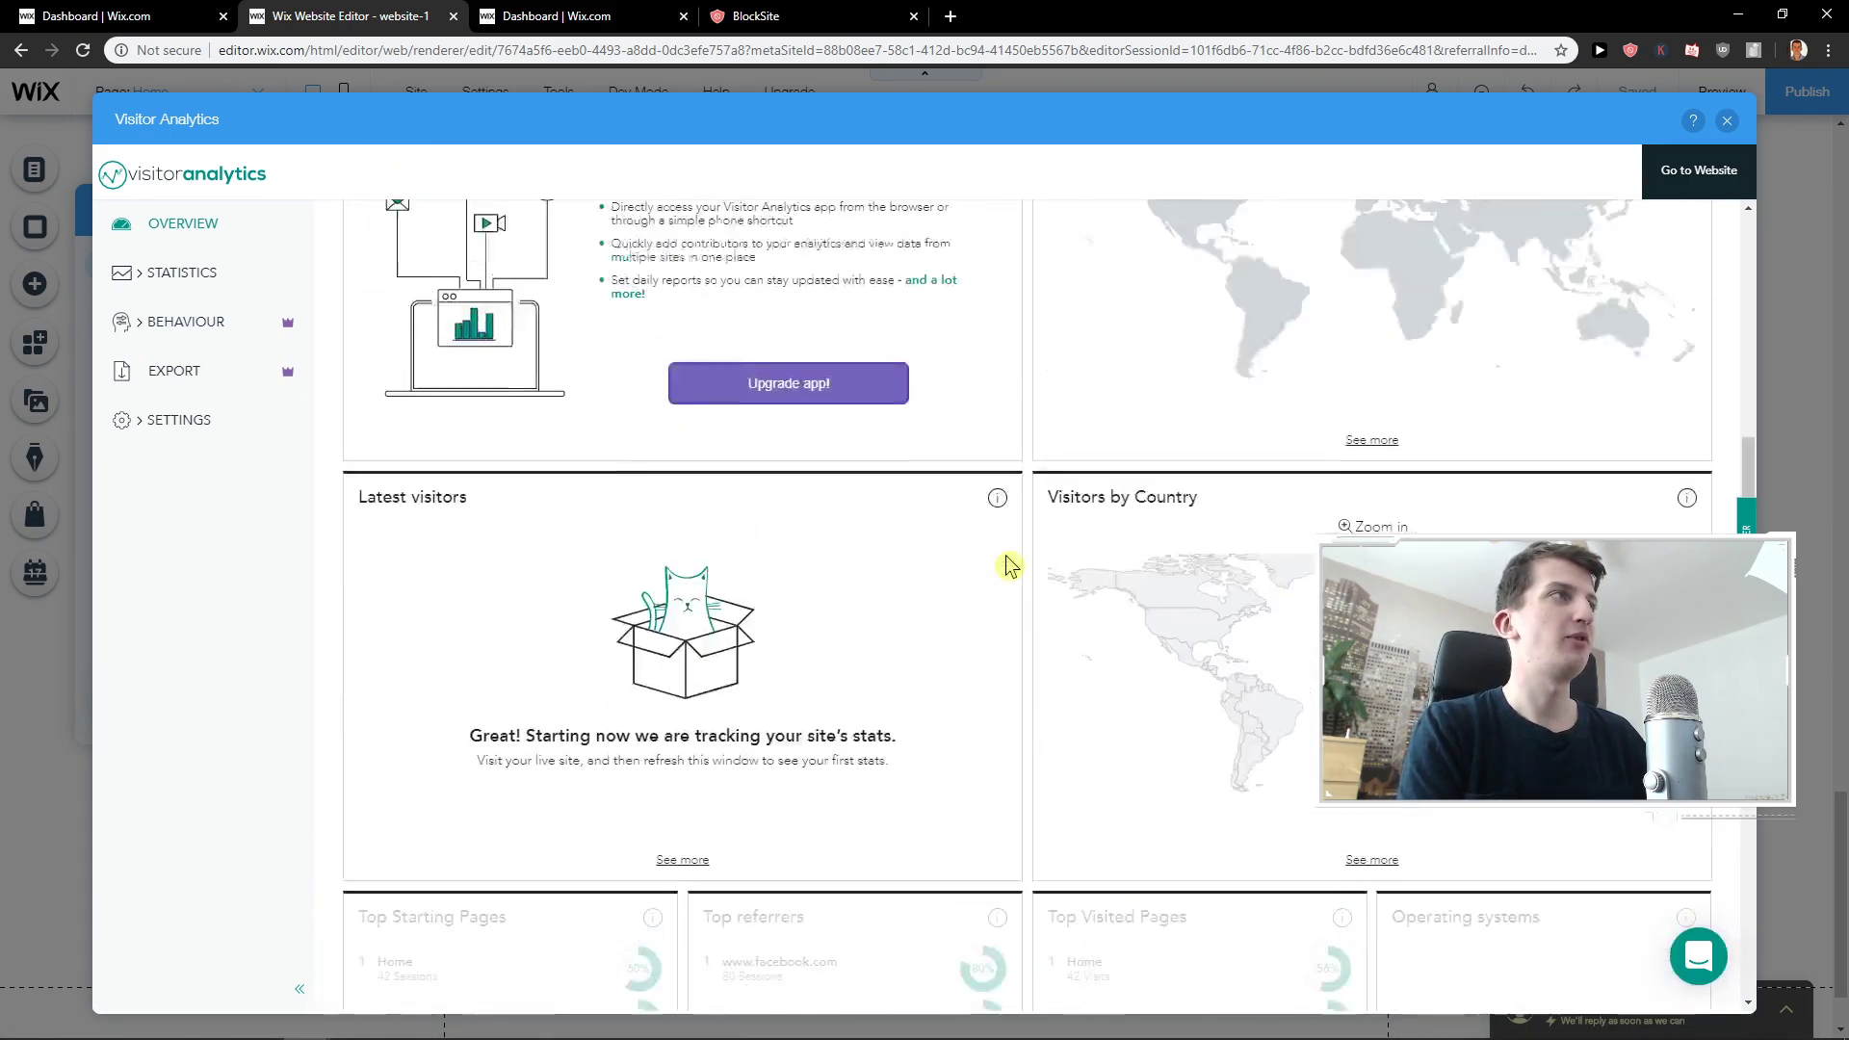
{"action": "scroll", "coordinate": [1008, 566], "scroll_direction": "up", "scroll_amount": 8}
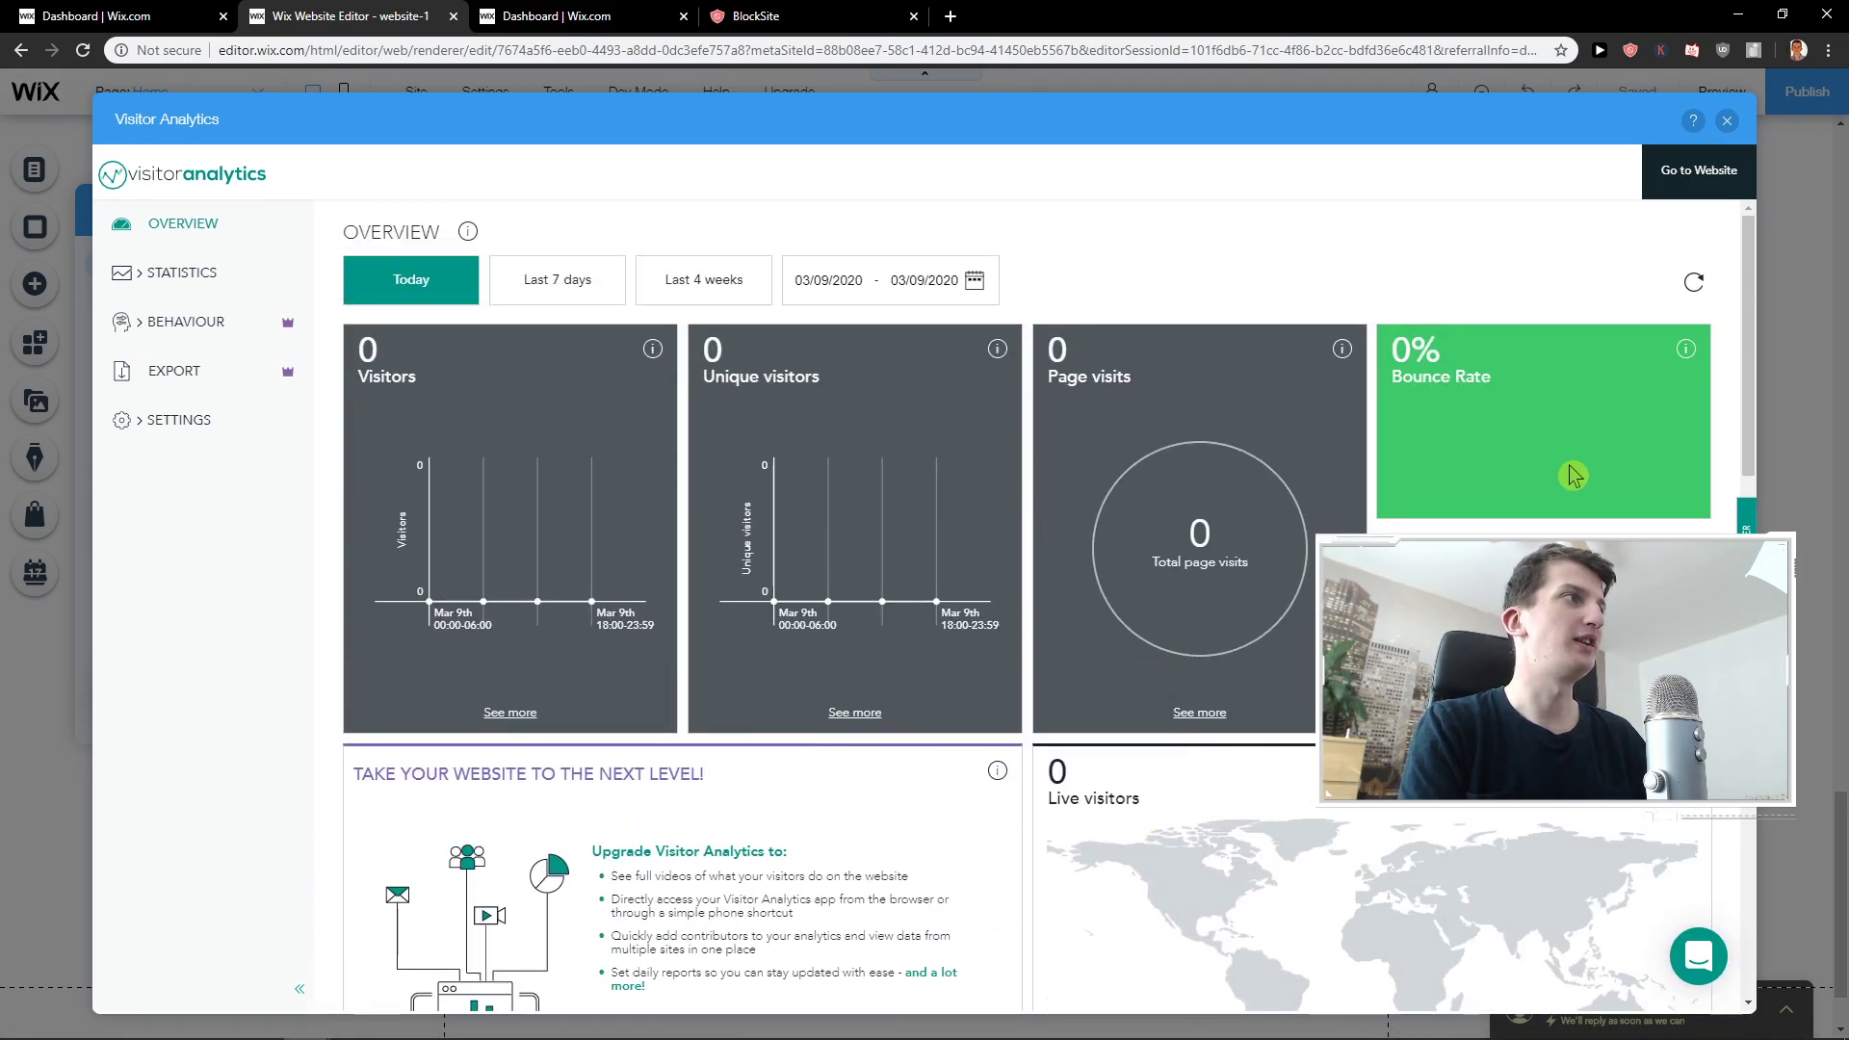
Close the Visitor Analytics dashboard and drag the widget up beneath the purchase form.
{"action": "left_click", "coordinate": [1726, 121]}
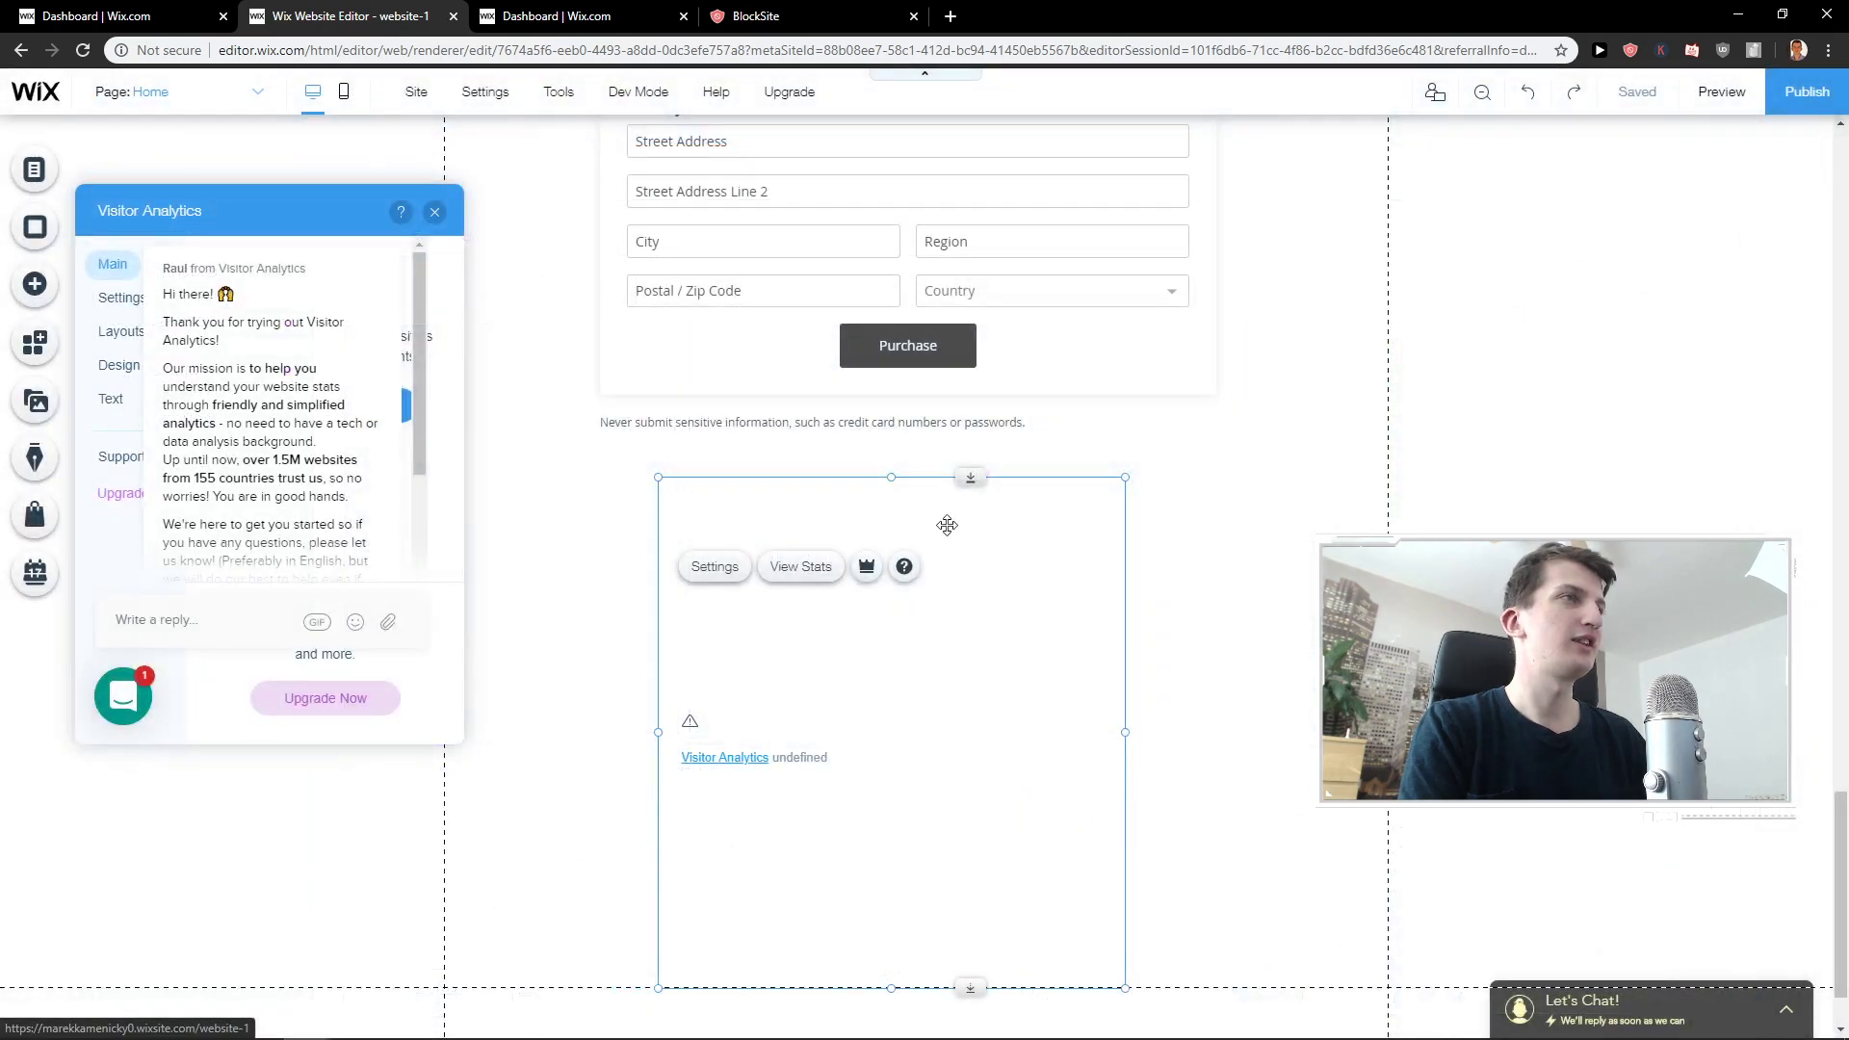
{"action": "scroll", "coordinate": [987, 639], "scroll_direction": "up", "scroll_amount": 4}
{"action": "scroll", "coordinate": [827, 677], "scroll_direction": "down", "scroll_amount": 3}
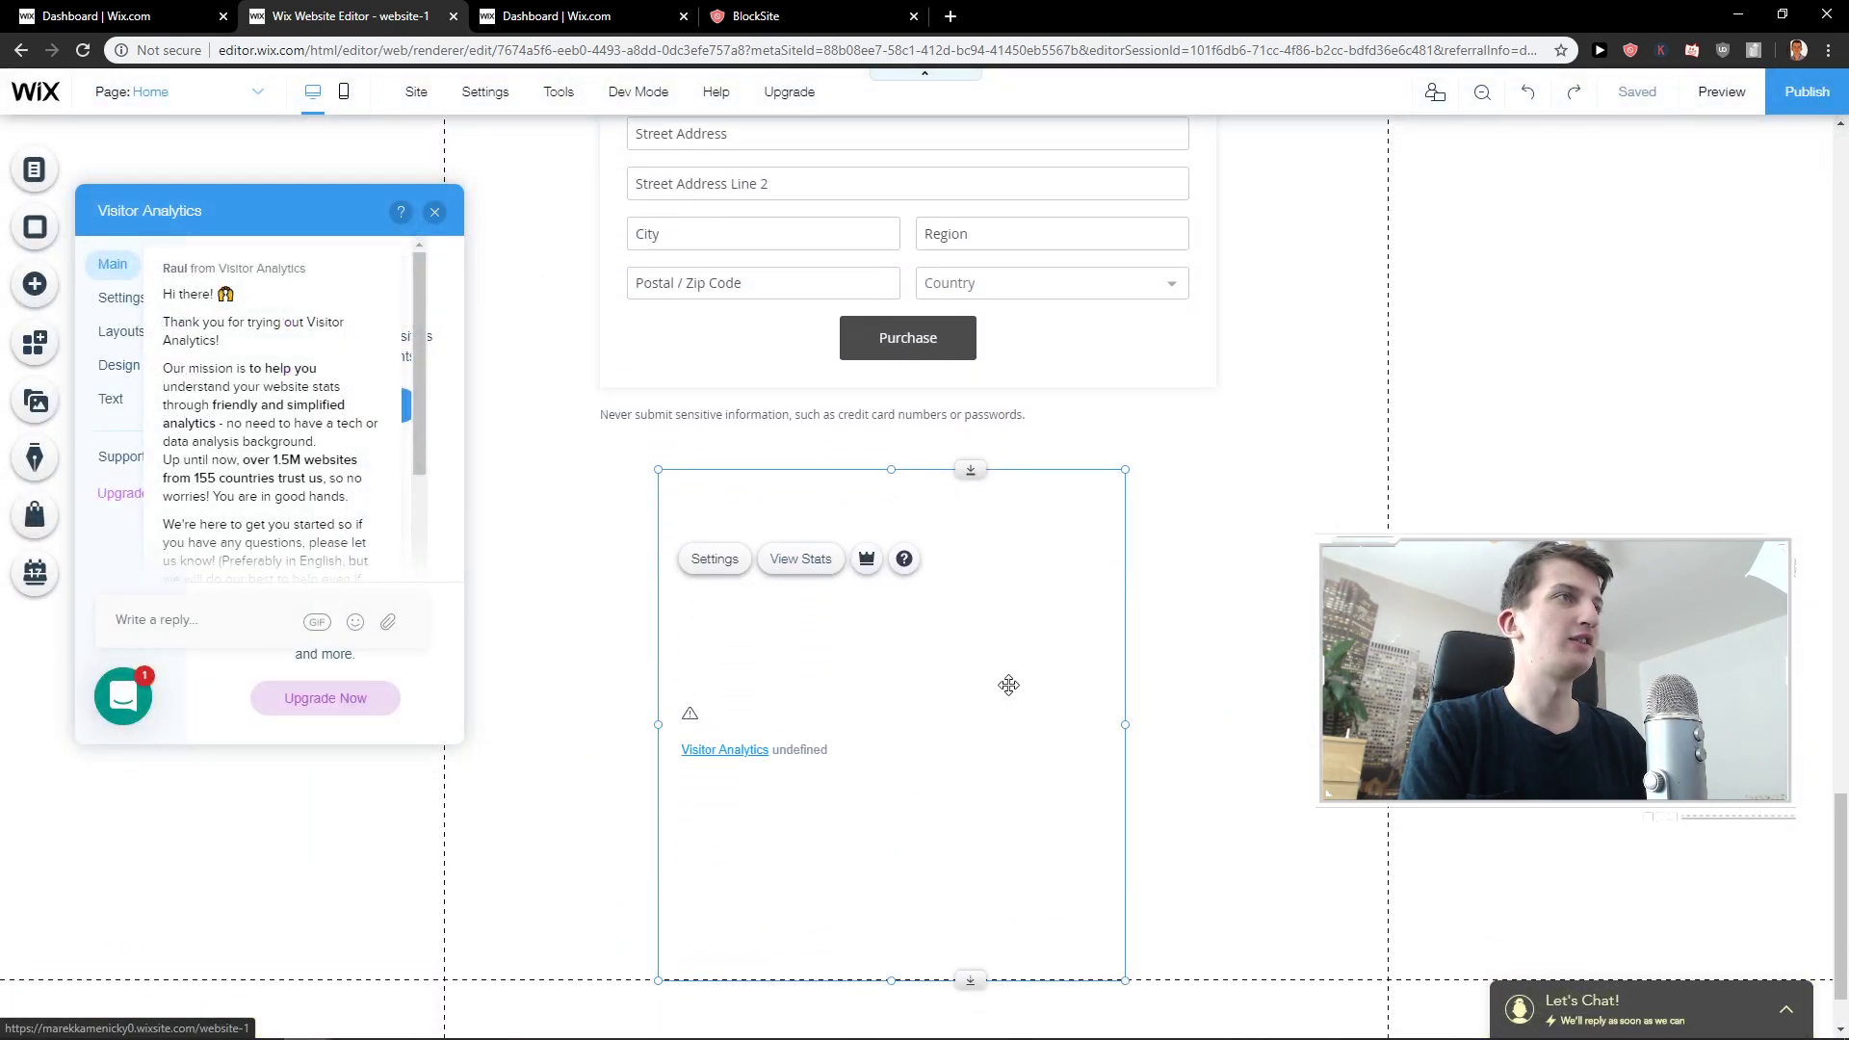
{"action": "left_click_drag", "start_coordinate": [1008, 684], "coordinate": [893, 667]}
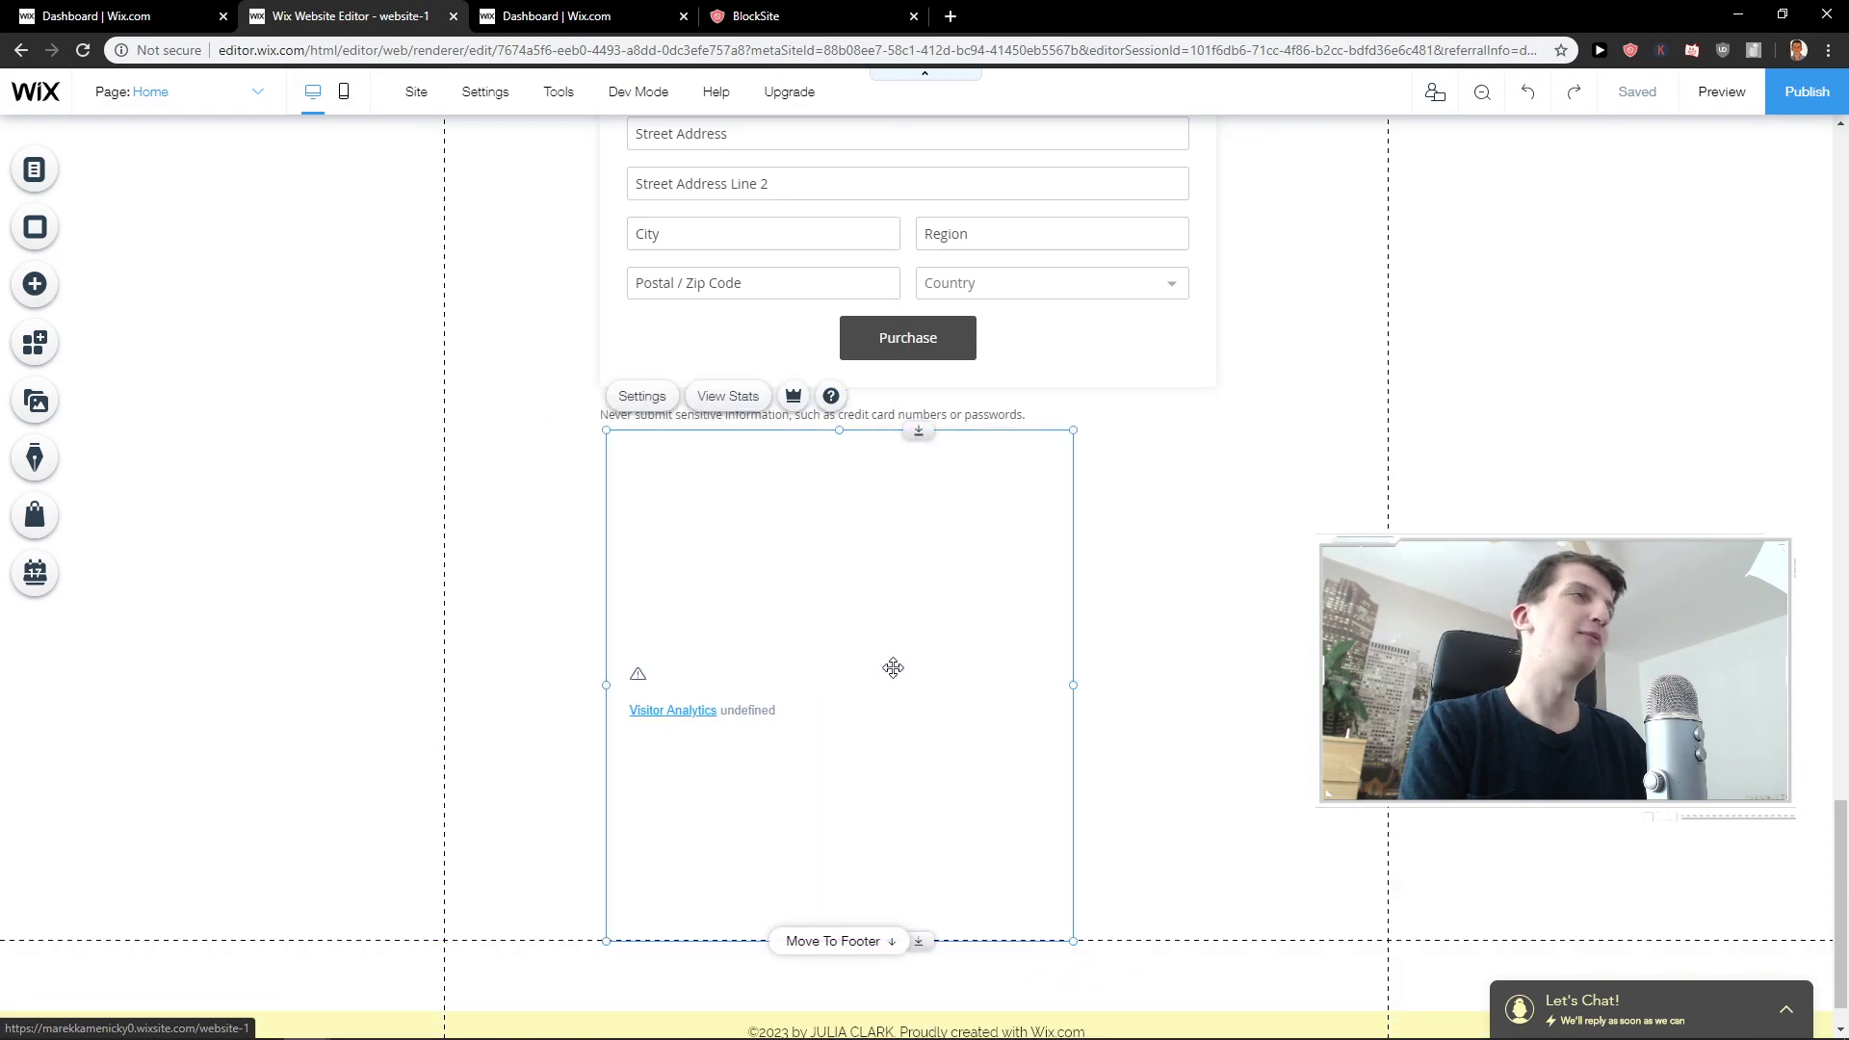